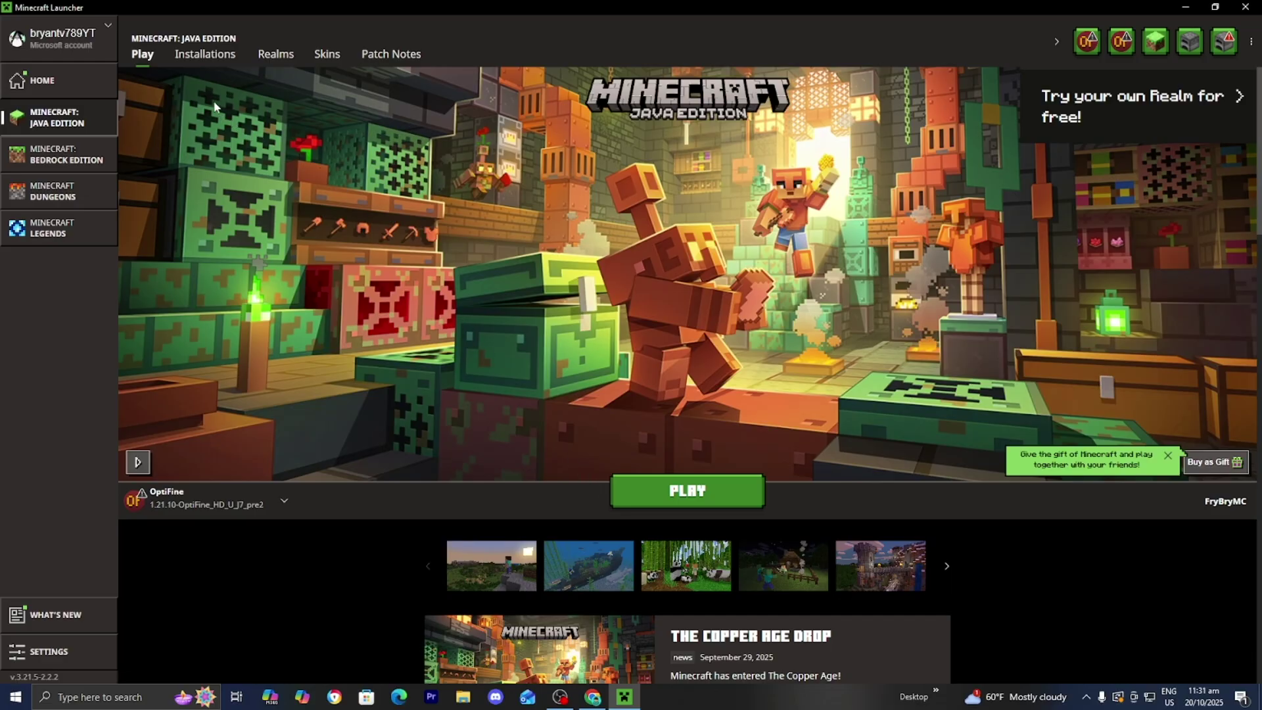
- Show the Installations list and open the actions menu for the Latest release 1.21.10 profile
{"action": "left_click", "coordinate": [206, 55]}
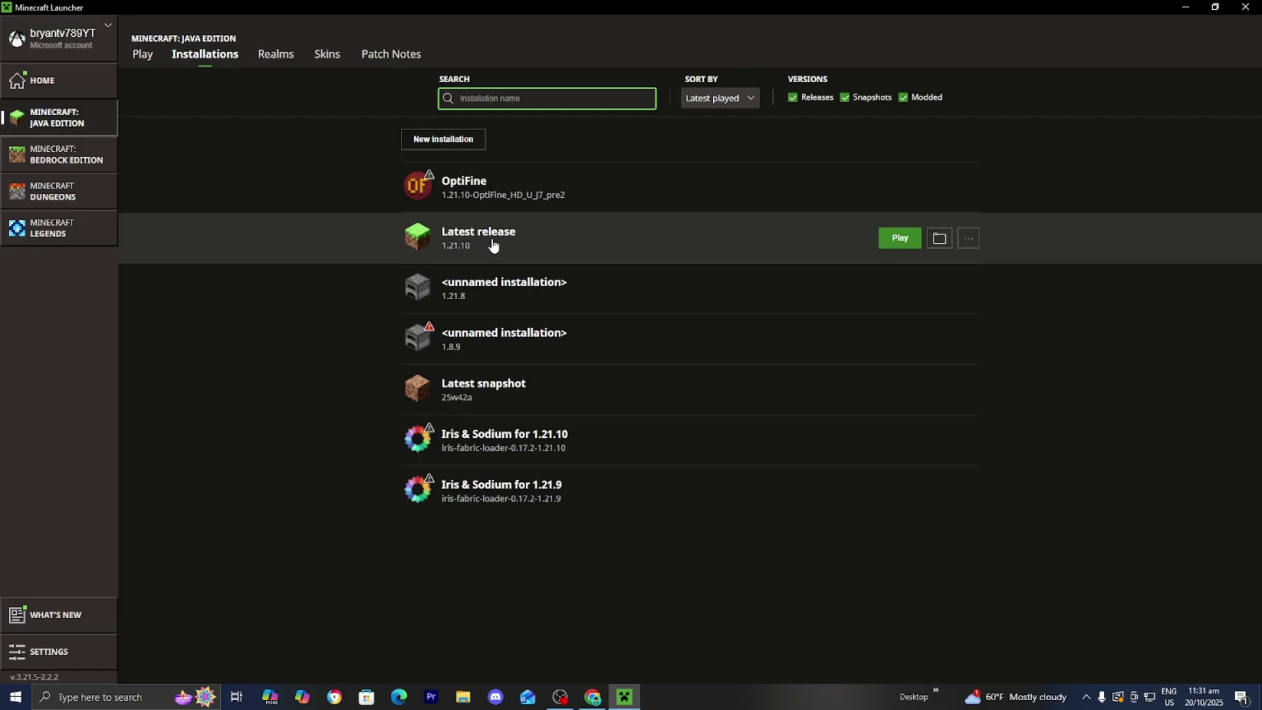
{"action": "left_click", "coordinate": [970, 240]}
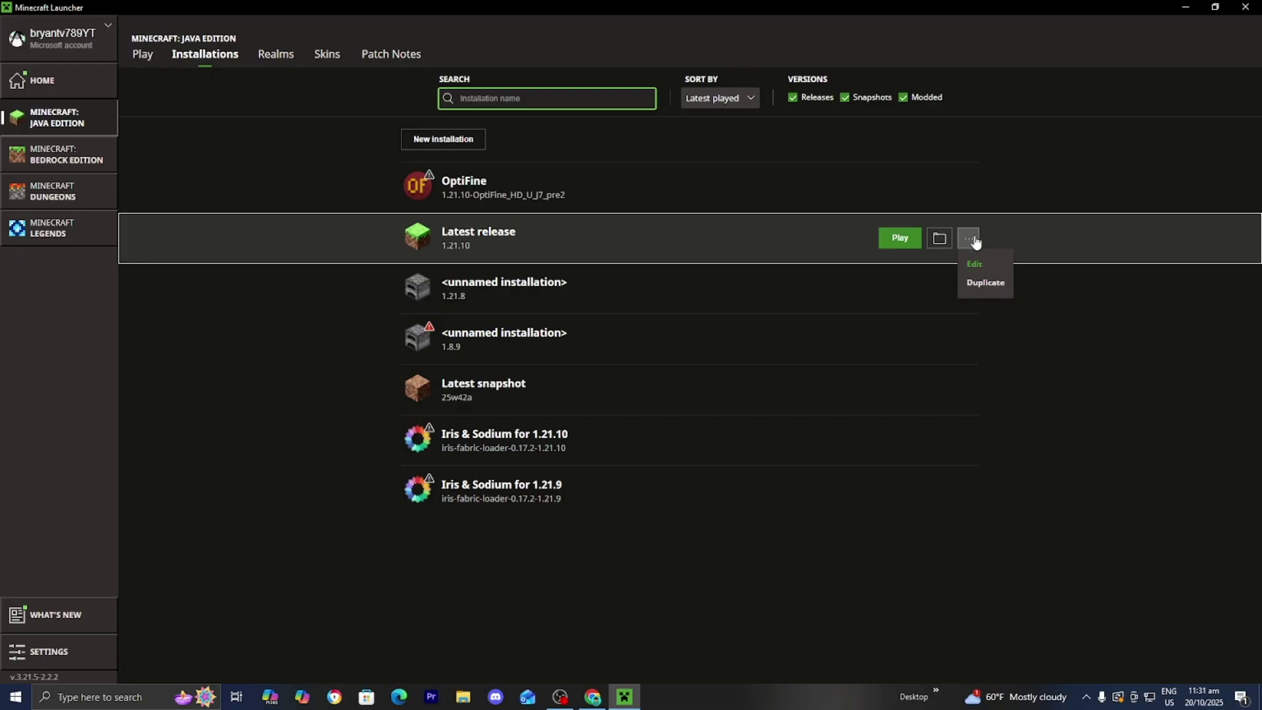
- Change Latest release's JVM argument -Xmx2G to -Xmx16G and save the installation
{"action": "left_click", "coordinate": [985, 265]}
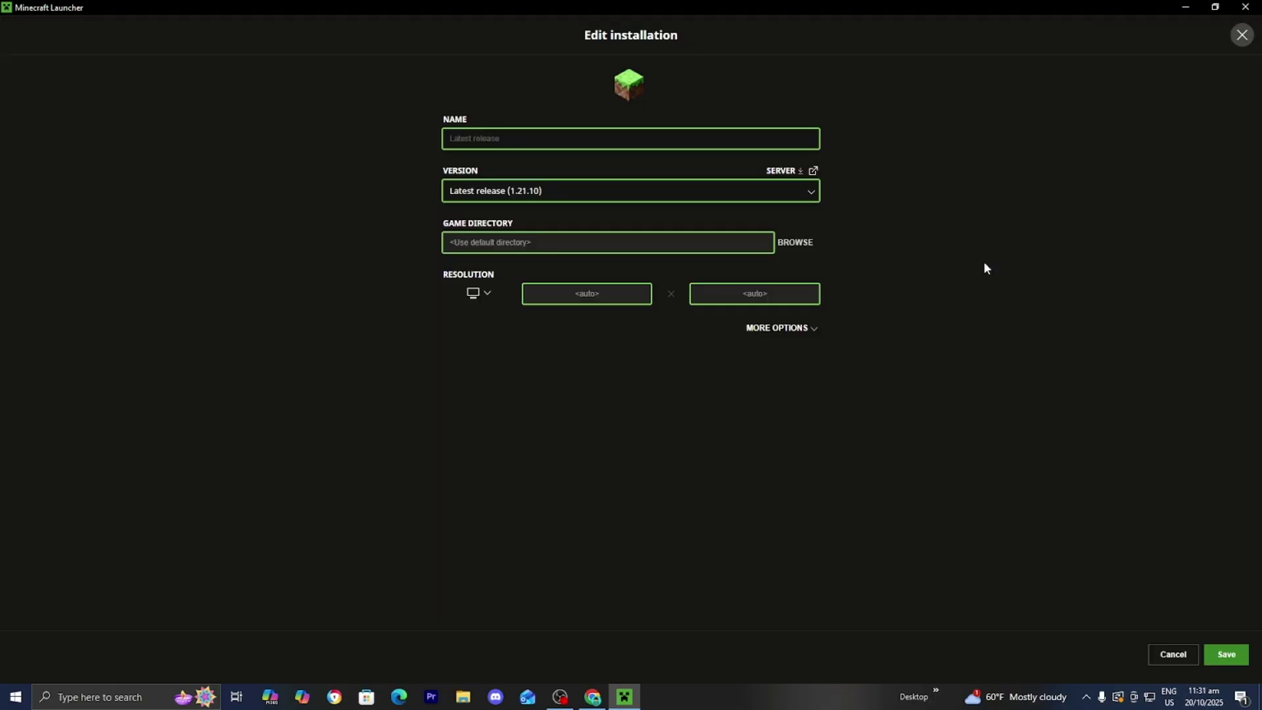
{"action": "left_click", "coordinate": [776, 328]}
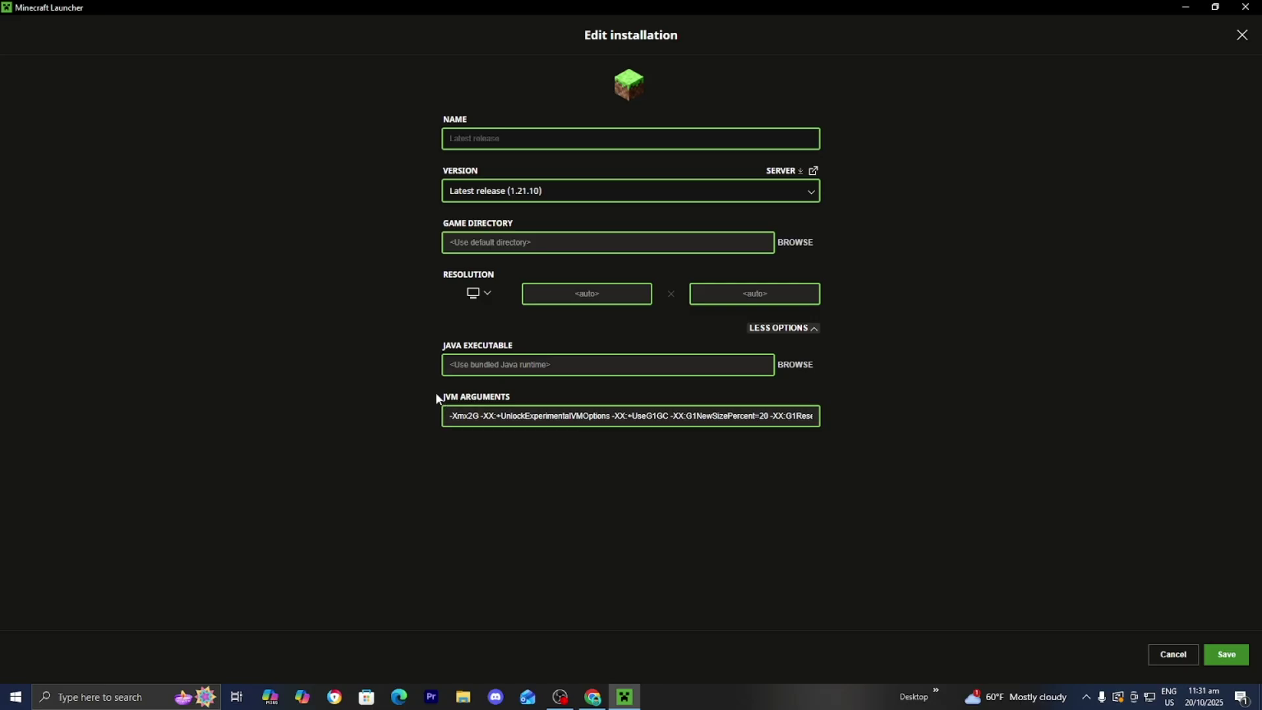
{"action": "left_click", "coordinate": [464, 414]}
{"action": "double_click", "coordinate": [465, 414]}
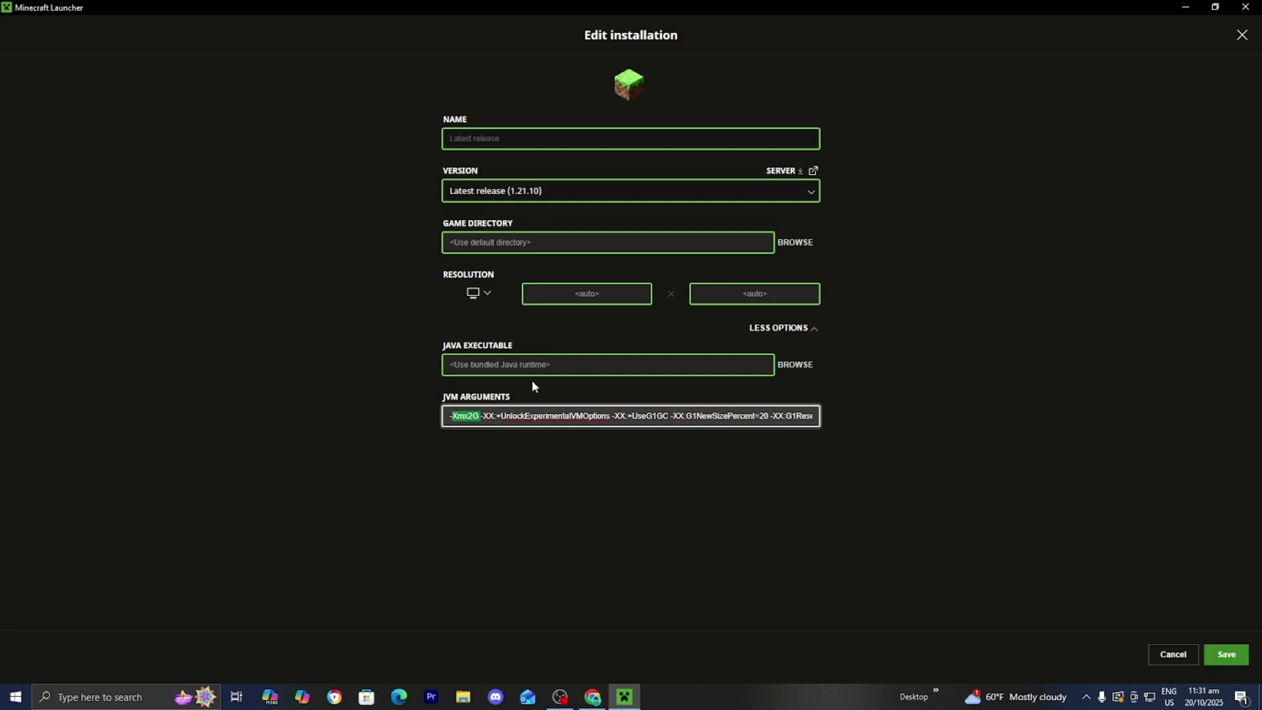
{"action": "left_click", "coordinate": [626, 409]}
{"action": "key", "text": "BackSpace"}
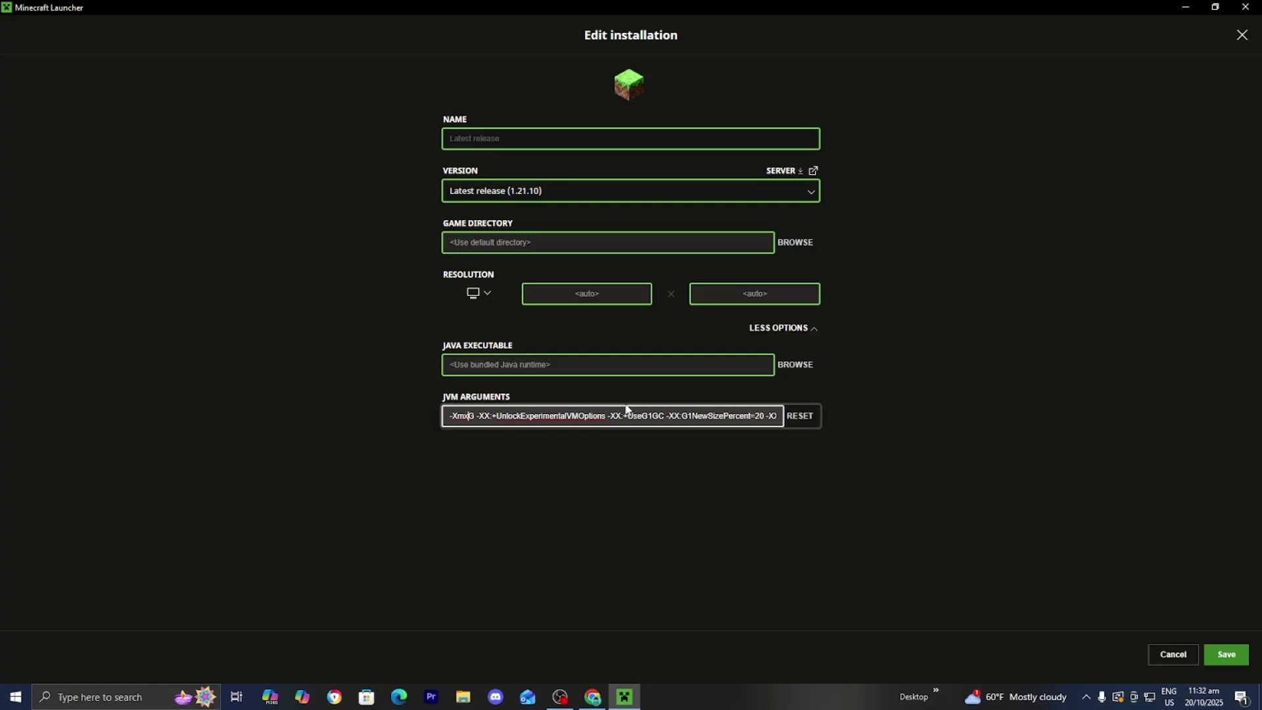
{"action": "type", "text": "32"}
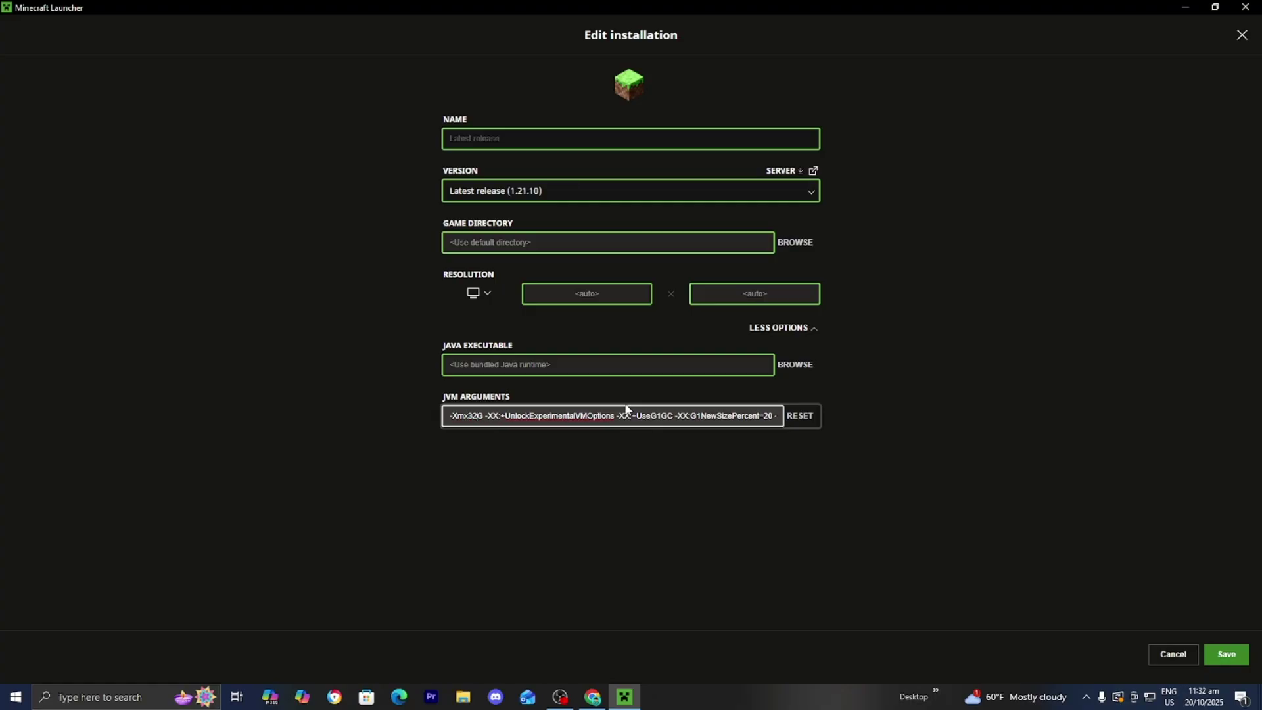
{"action": "key", "text": "BackSpace"}
{"action": "key", "text": "BackSpace"}
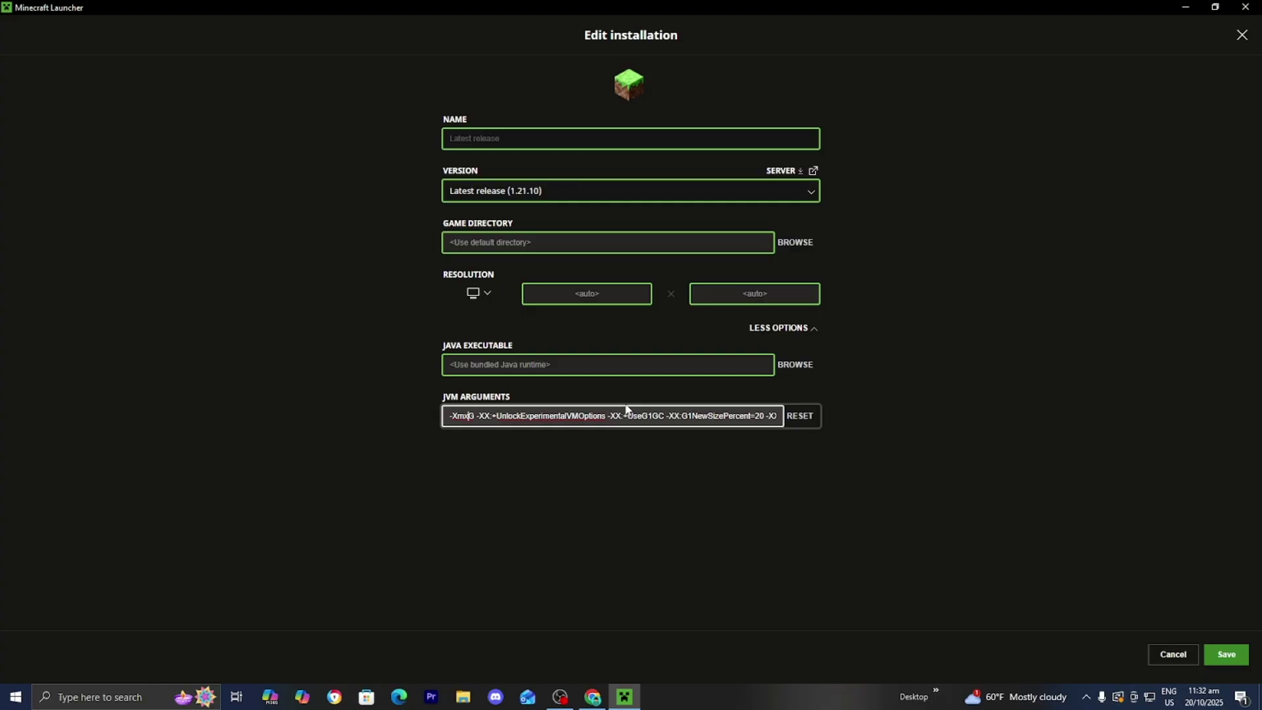
{"action": "type", "text": "16"}
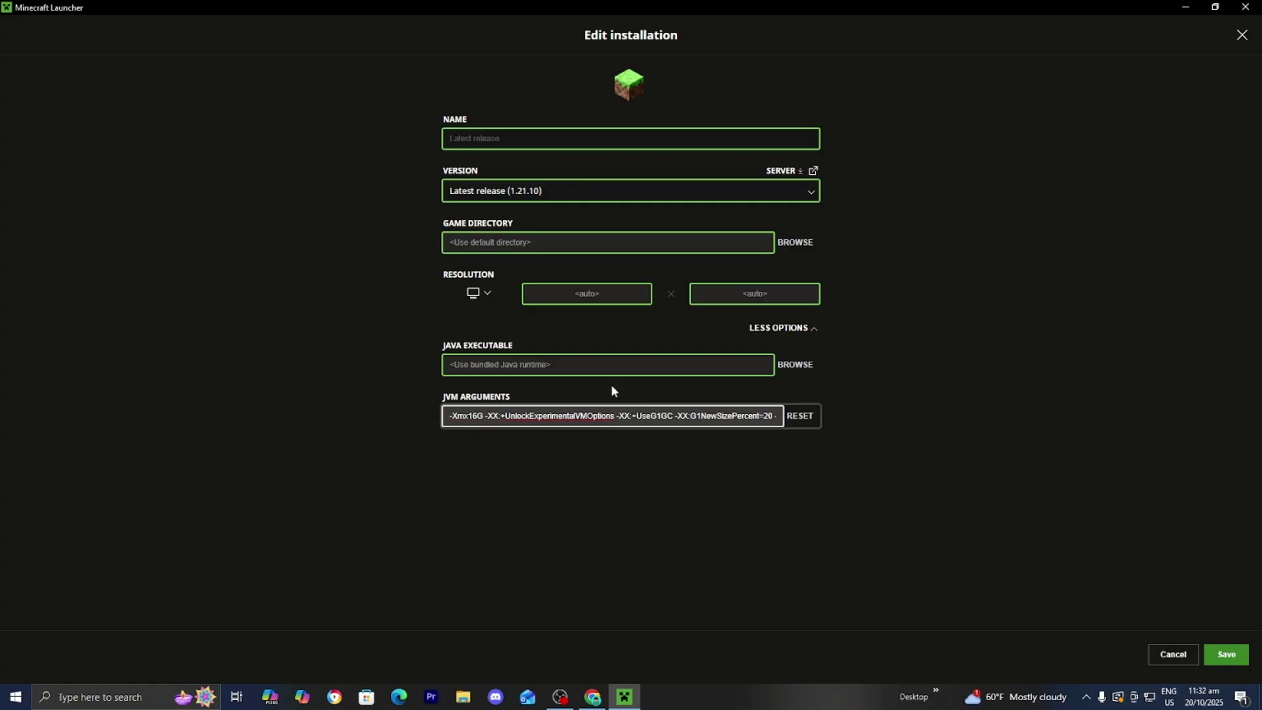
{"action": "left_click", "coordinate": [476, 435]}
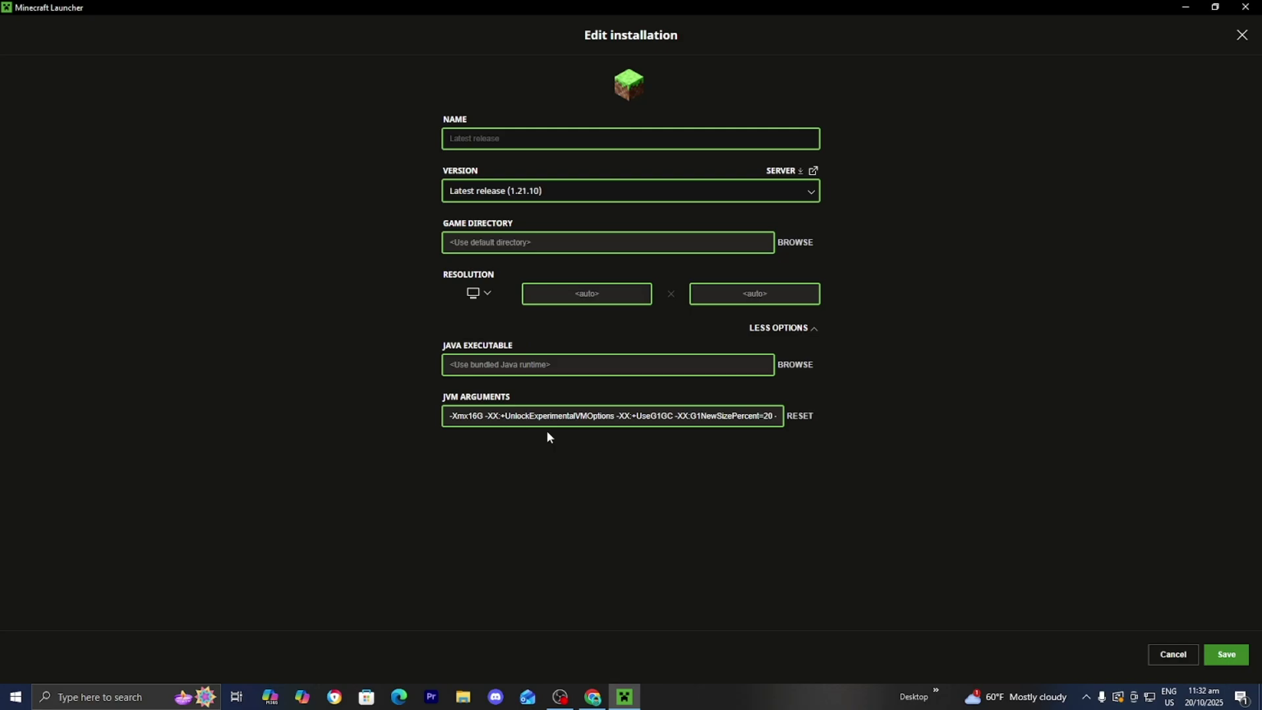
{"action": "left_click", "coordinate": [1221, 658]}
{"action": "left_click", "coordinate": [142, 56]}
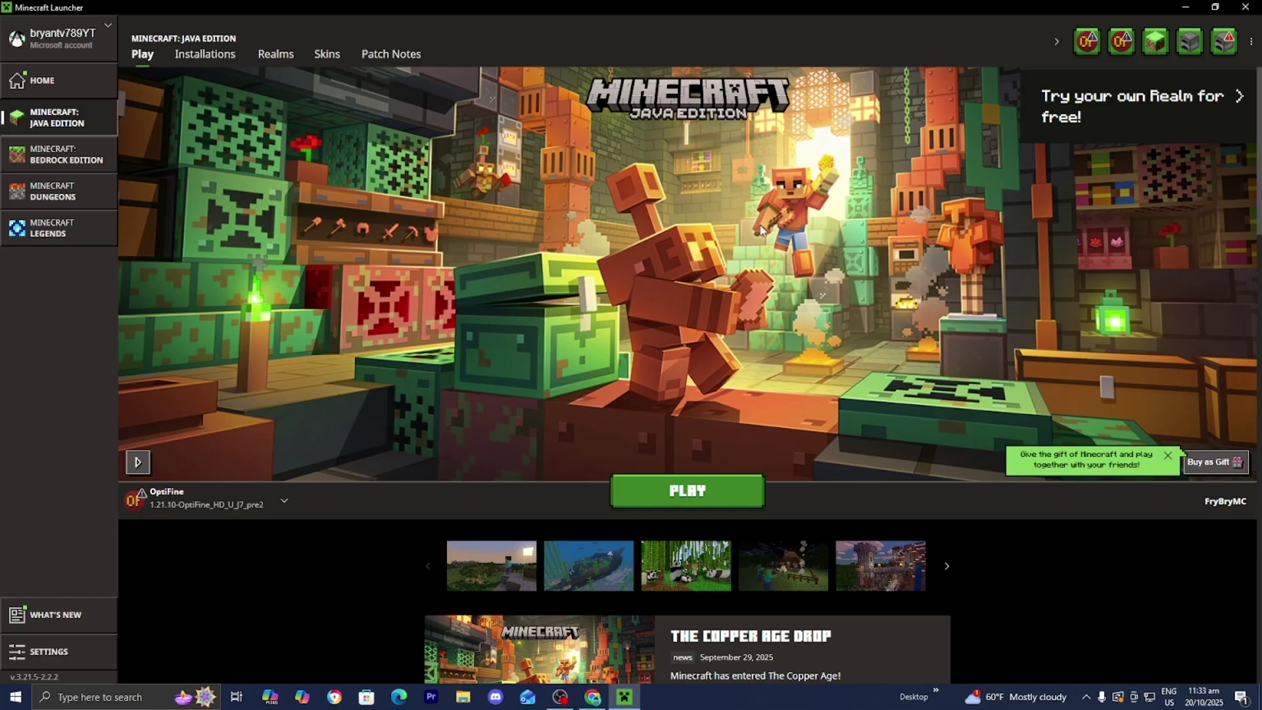
- Find 'system' settings, go to About, and open Advanced system settings in System Properties
{"action": "left_click", "coordinate": [159, 698]}
{"action": "type", "text": "system"}
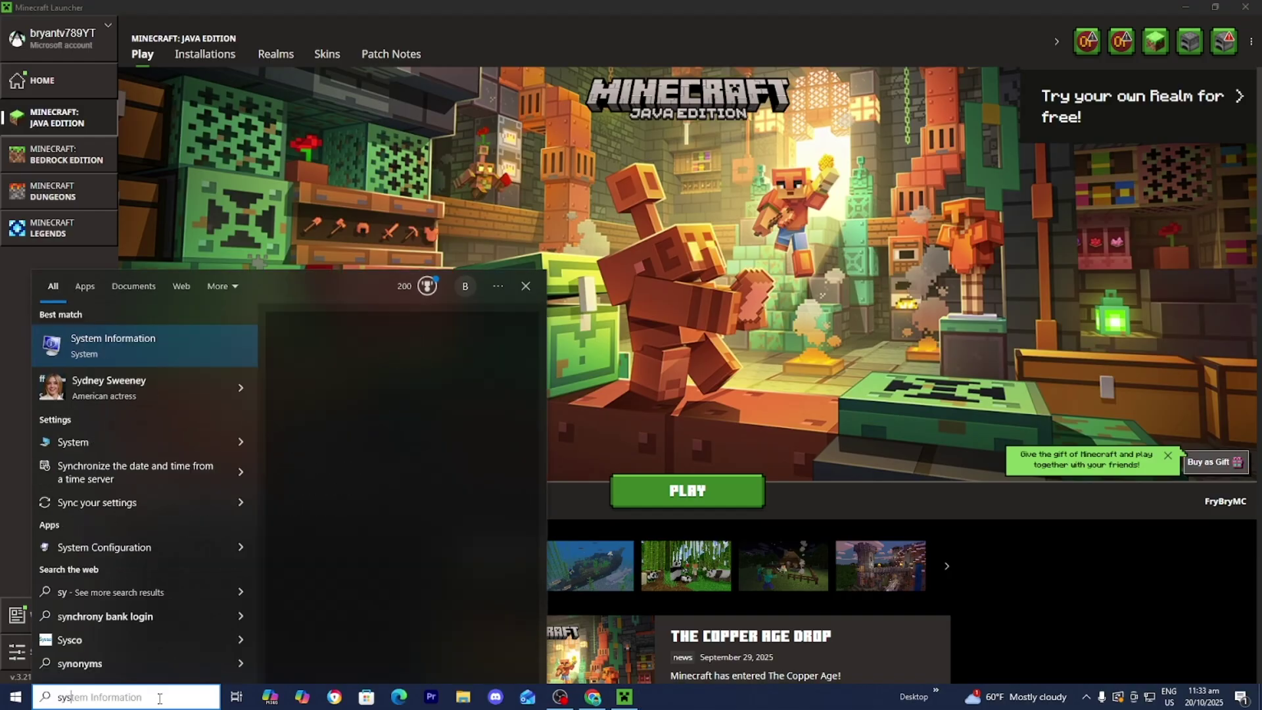
{"action": "left_click", "coordinate": [304, 451]}
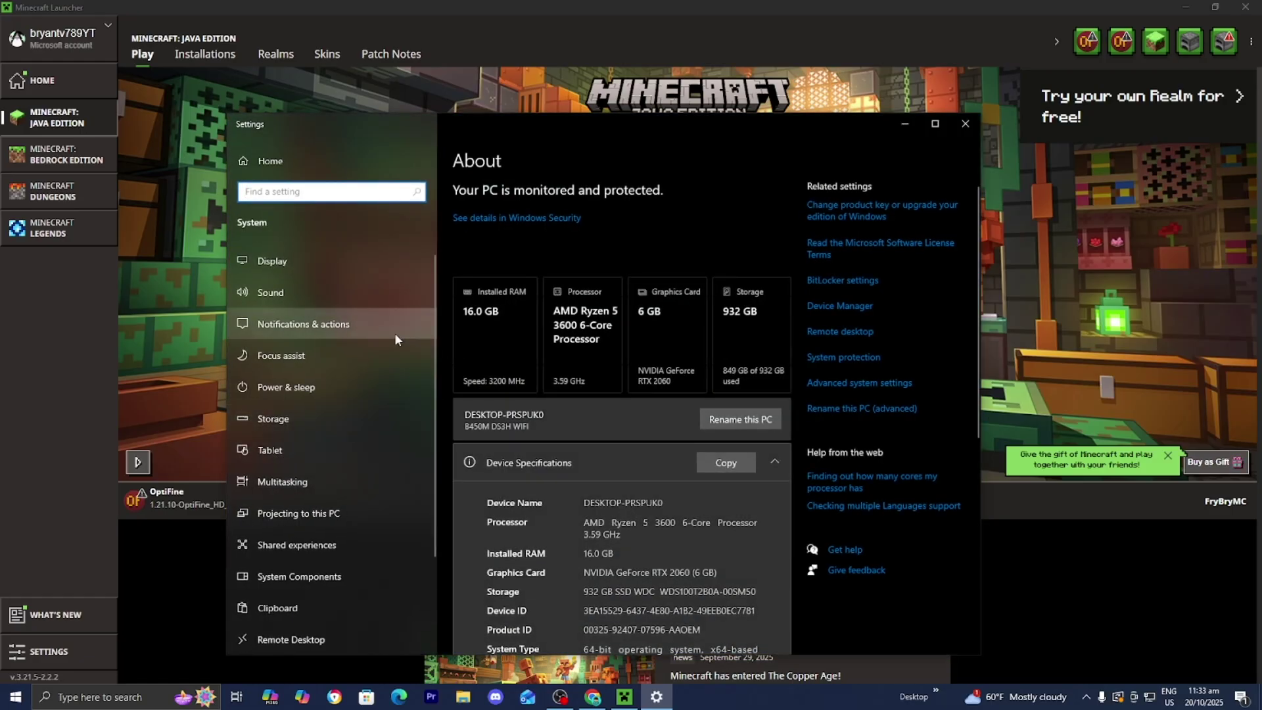
{"action": "scroll", "coordinate": [394, 332], "scroll_direction": "down", "scroll_amount": 3}
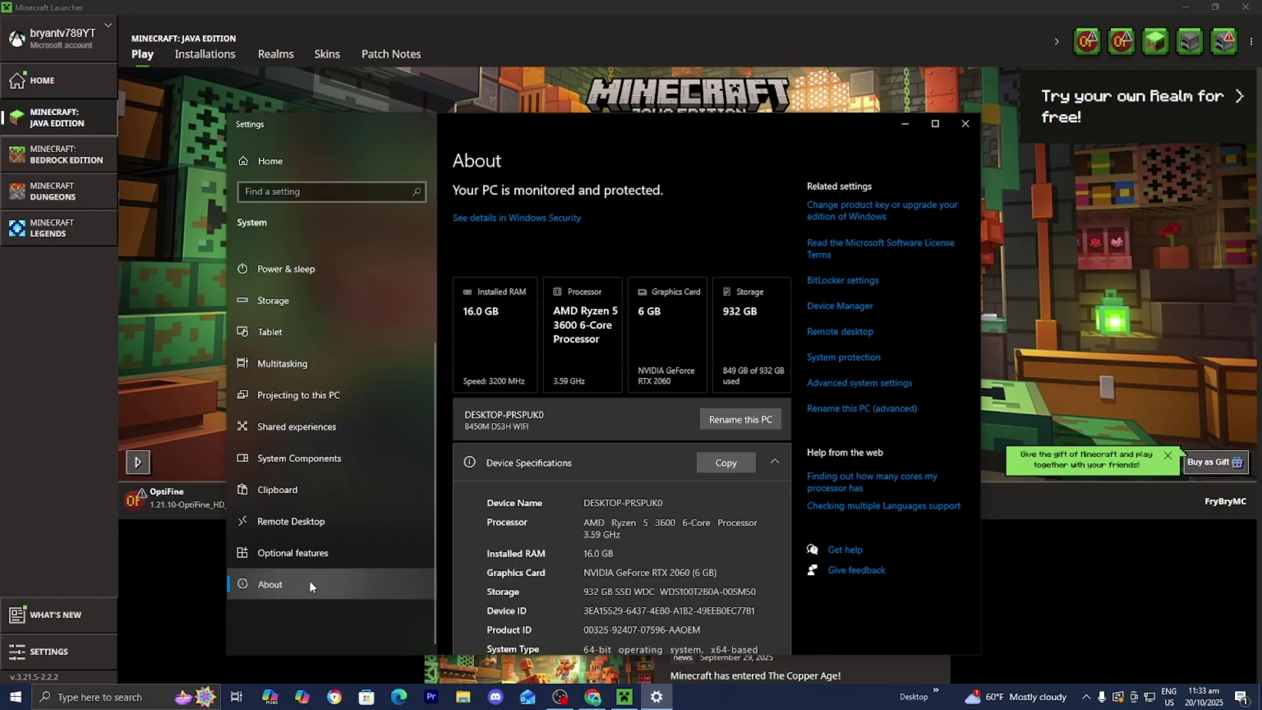
{"action": "left_click", "coordinate": [858, 384]}
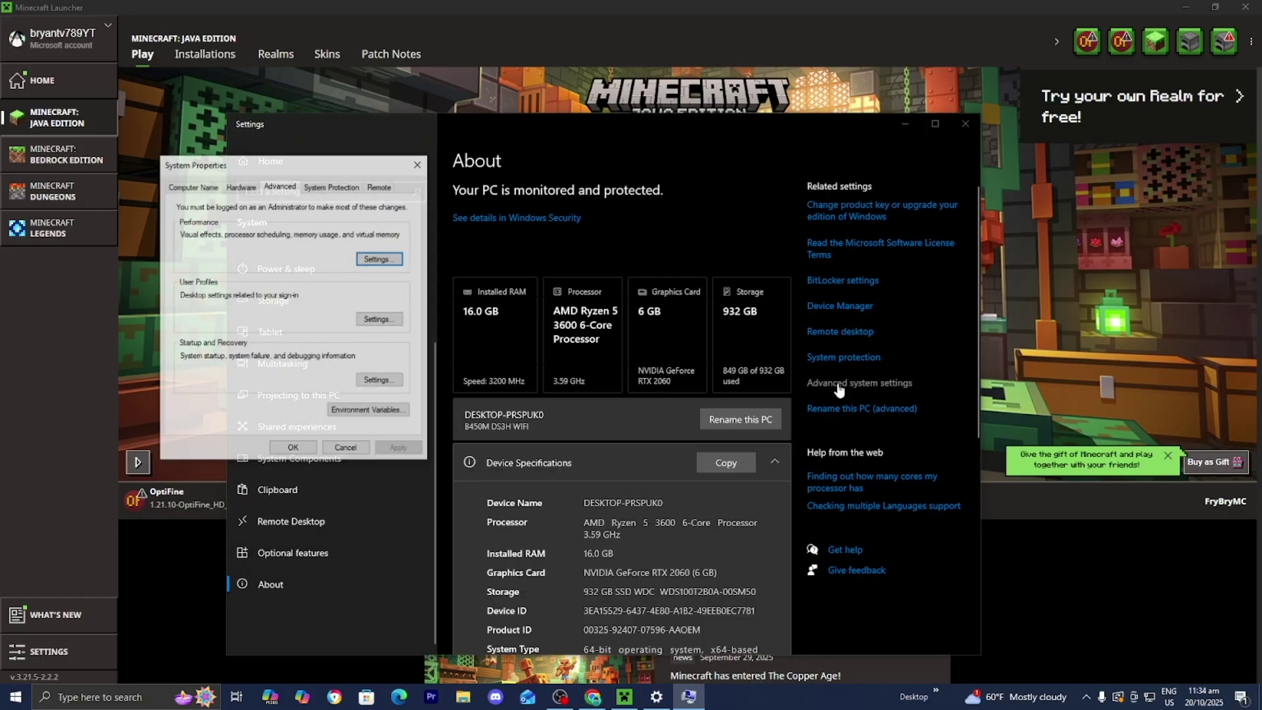
{"action": "left_click_drag", "start_coordinate": [274, 174], "coordinate": [612, 229]}
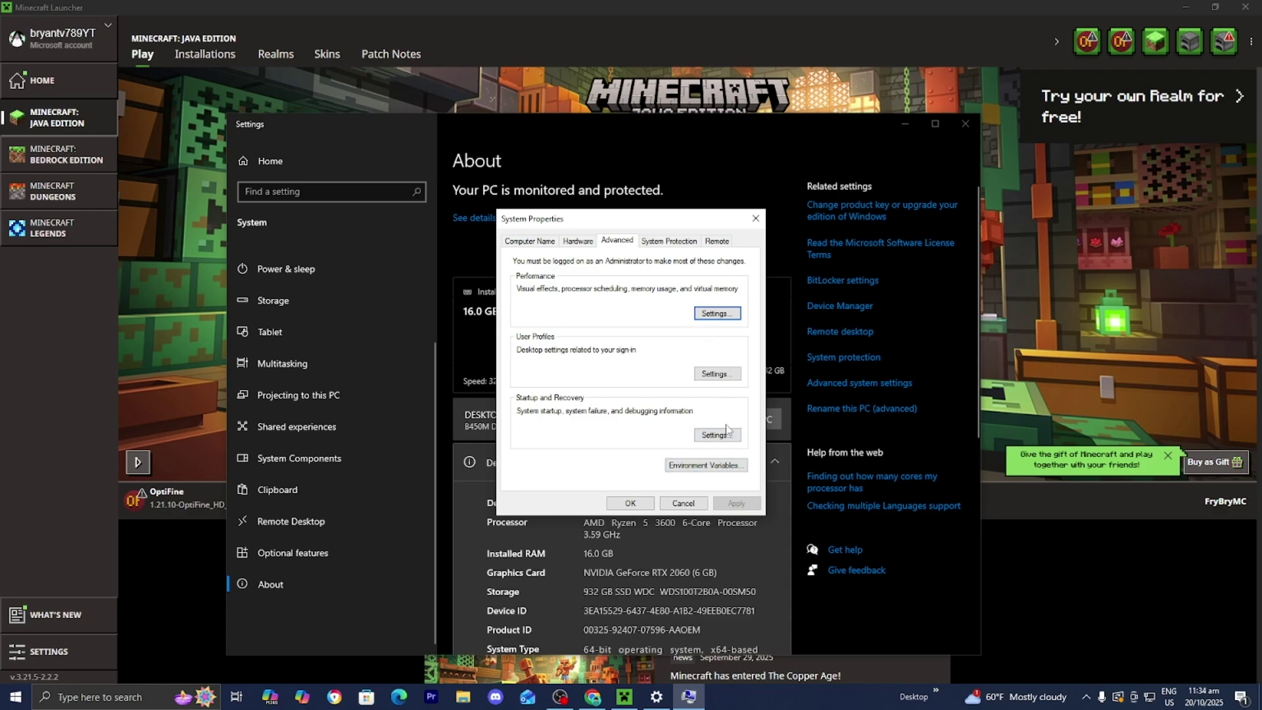
- In Environment Variables, create a new system variable _JAVA_OPTIONS with value -Xmx512M
{"action": "left_click", "coordinate": [685, 462]}
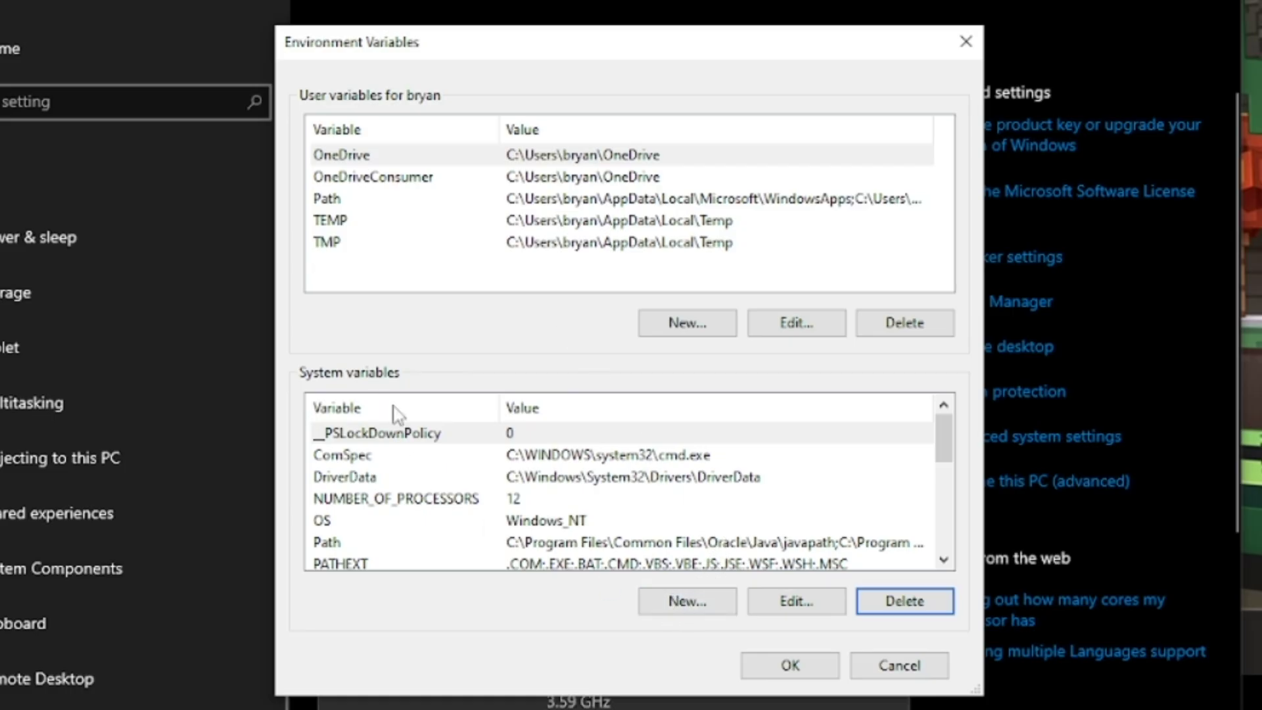
{"action": "left_click", "coordinate": [664, 609]}
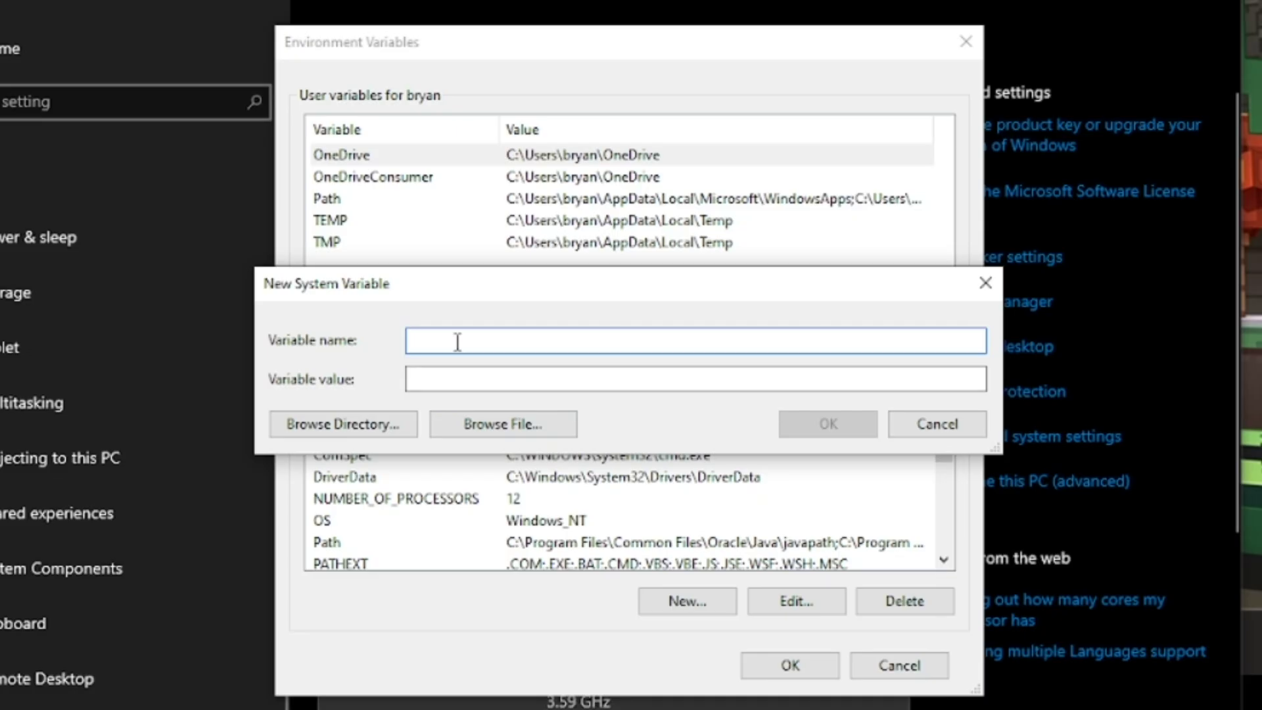
{"action": "type", "text": "JAV"}
{"action": "key", "text": "BackSpace"}
{"action": "key", "text": "BackSpace"}
{"action": "type", "text": "AVA_OPTIONS"}
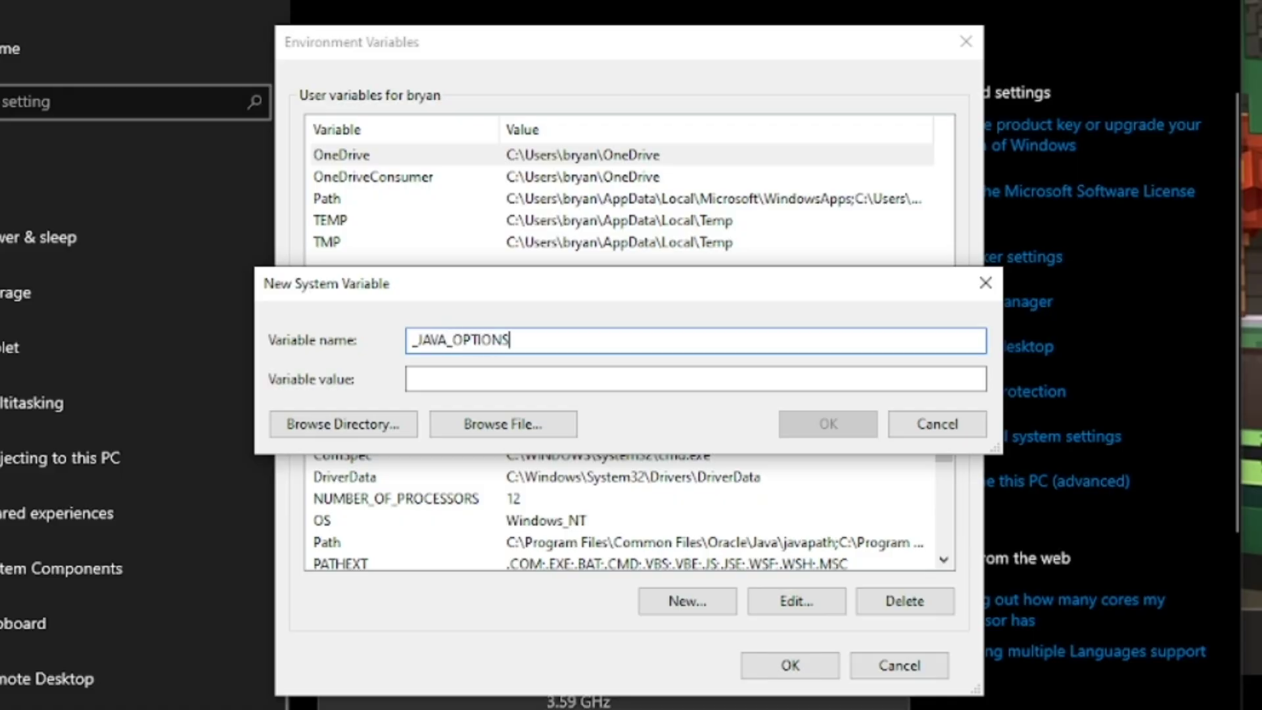
{"action": "left_click", "coordinate": [539, 373]}
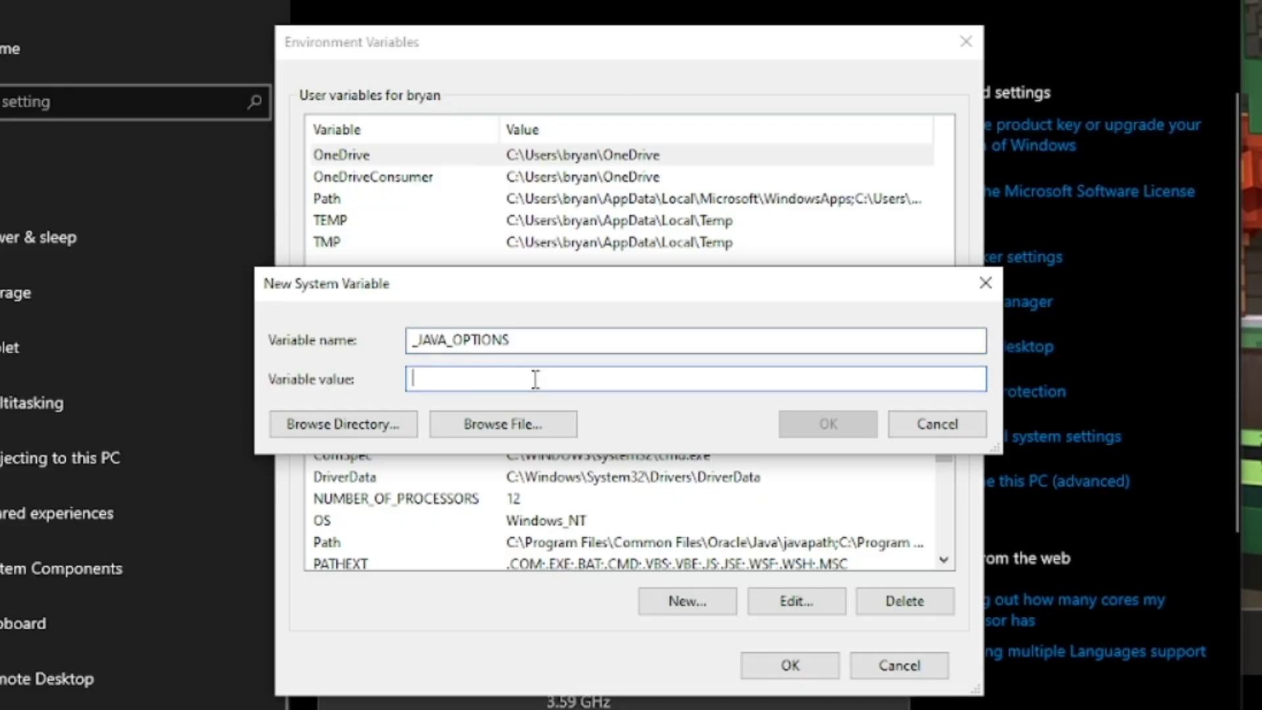
{"action": "type", "text": "-"}
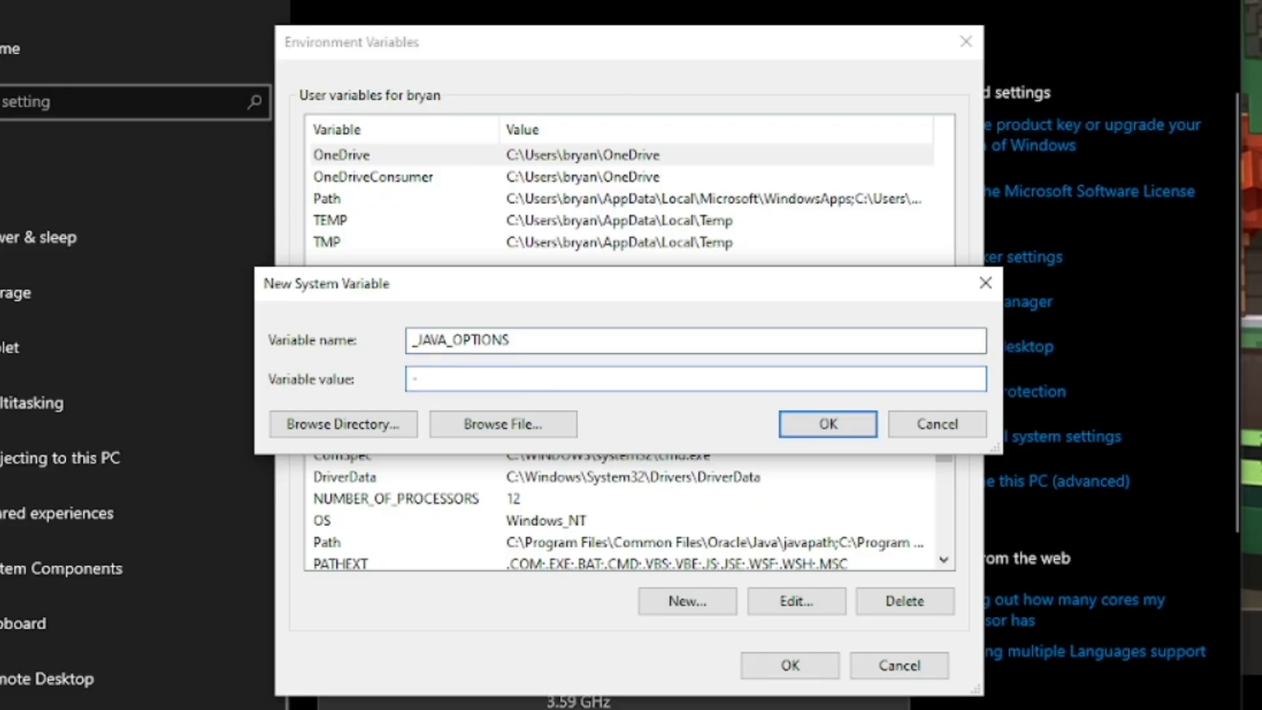
{"action": "type", "text": "Xmx512M"}
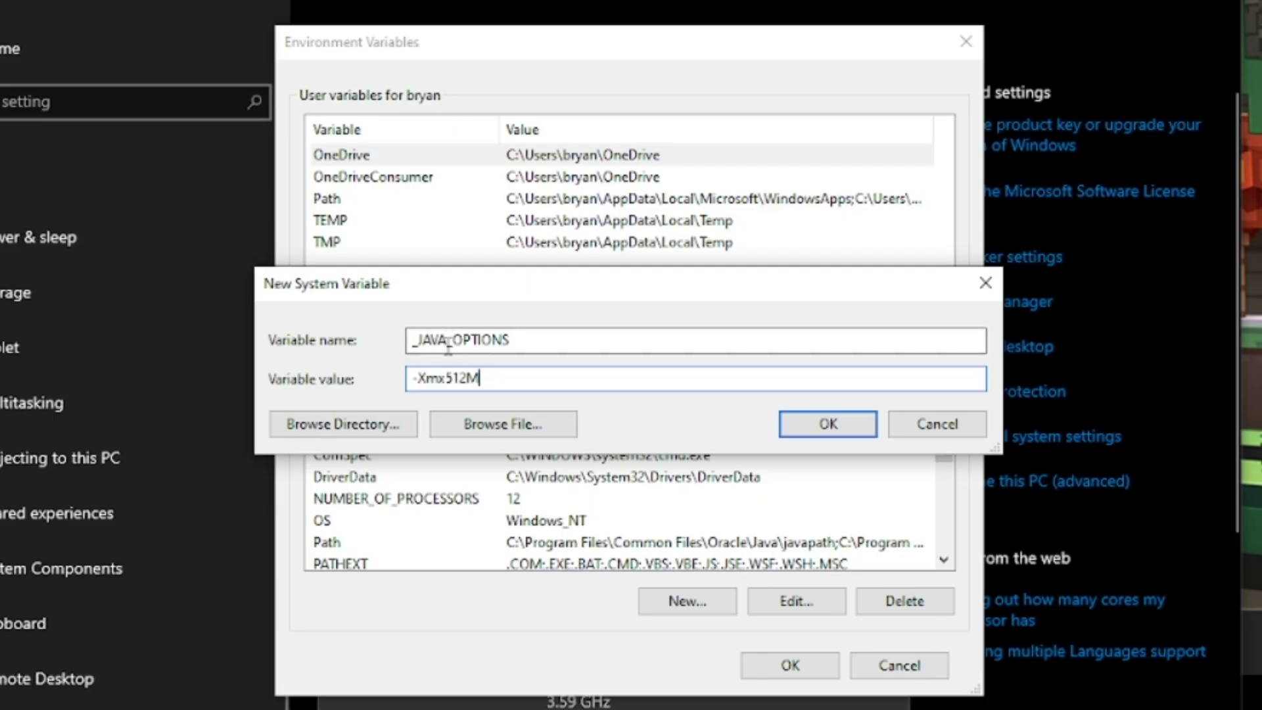
- Confirm the new variable and close Environment Variables, System Properties and Settings
{"action": "left_click", "coordinate": [799, 430]}
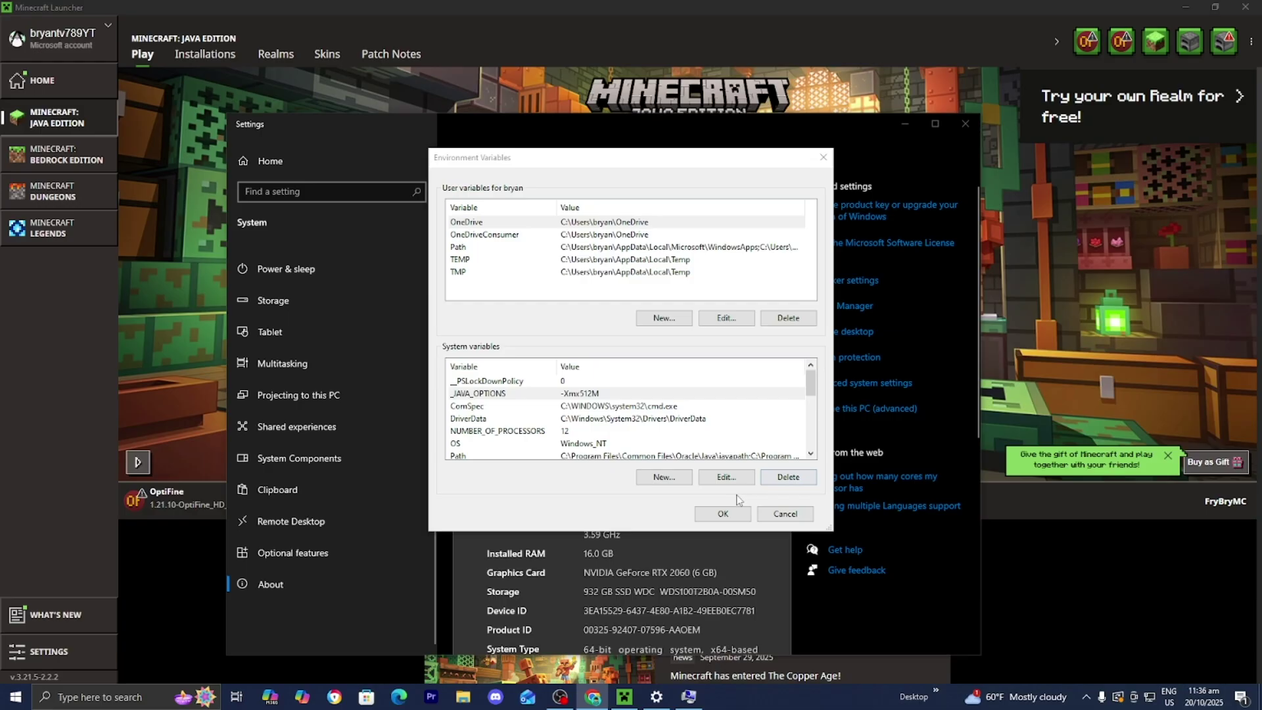
{"action": "left_click", "coordinate": [723, 514]}
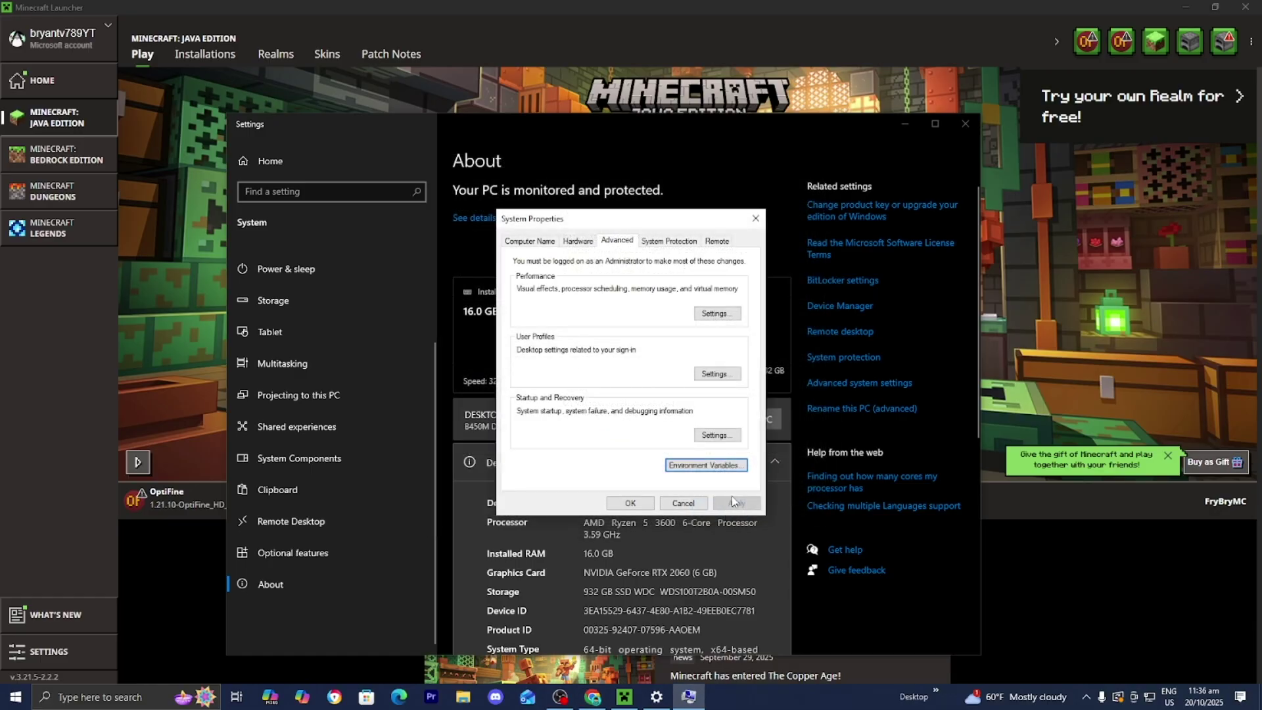
{"action": "left_click", "coordinate": [755, 218]}
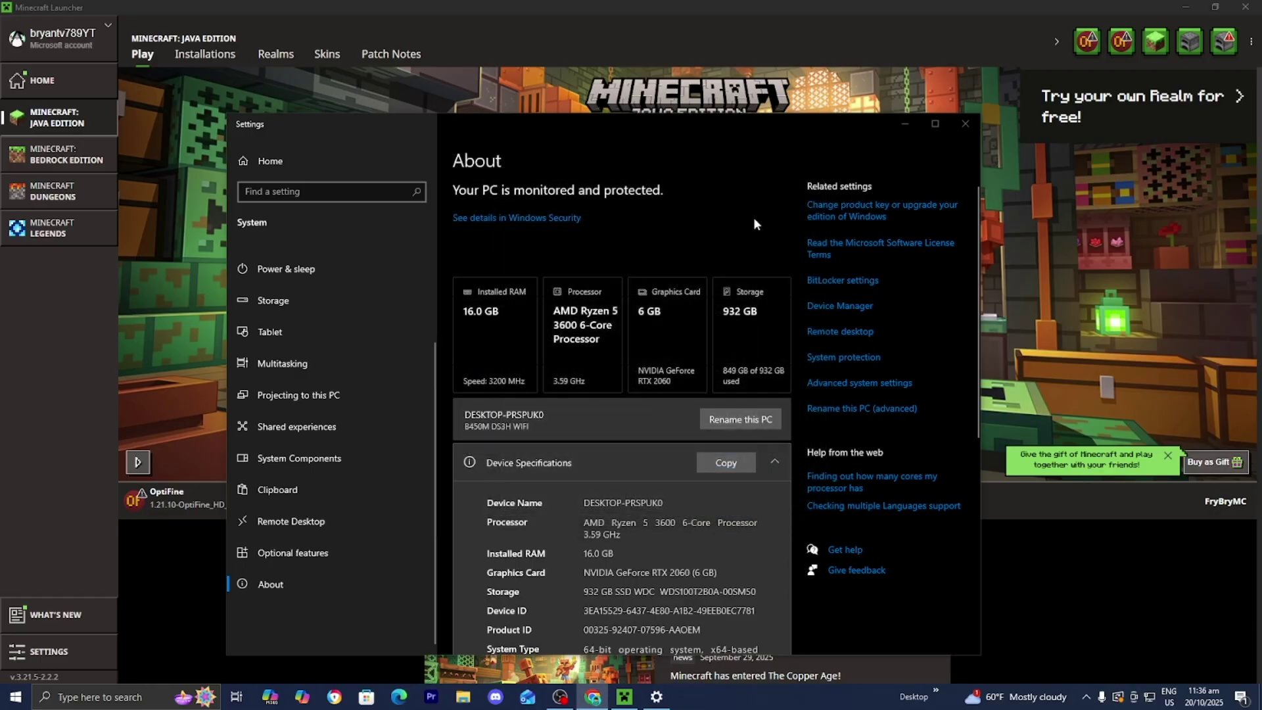
{"action": "left_click", "coordinate": [962, 124]}
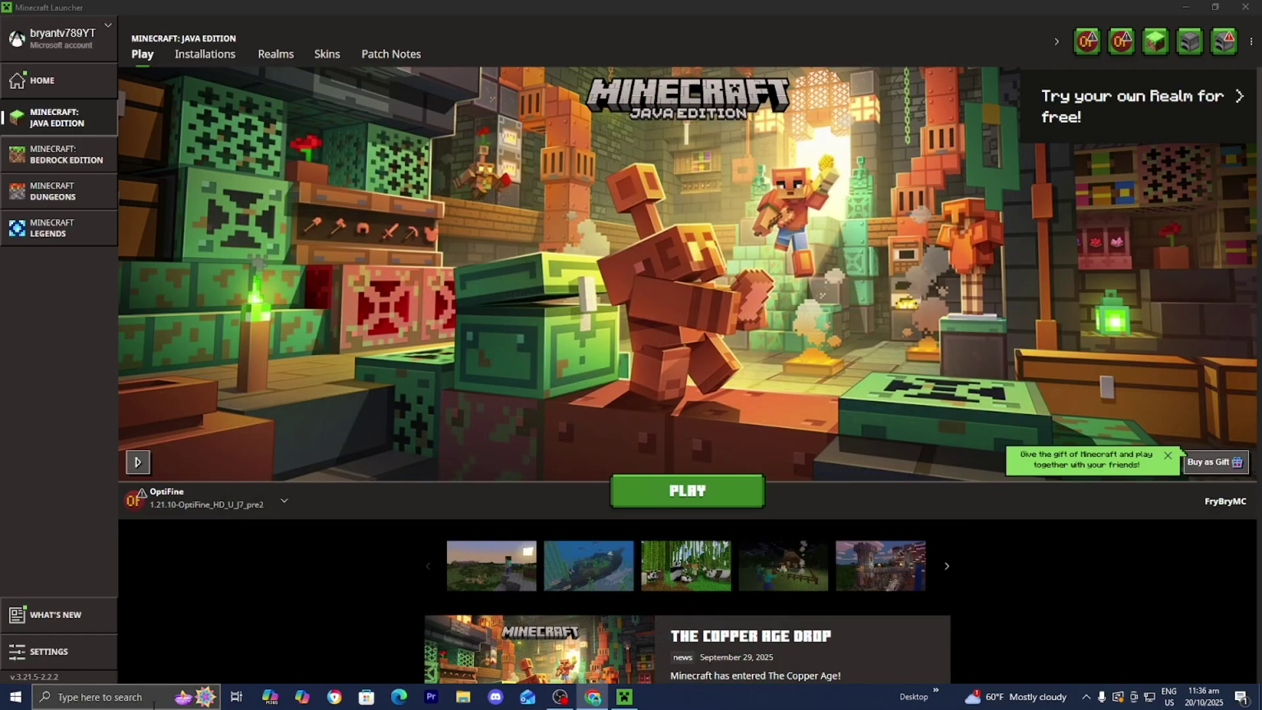
- Open Command Prompt as administrator and run ipconfig /flushdns
{"action": "left_click", "coordinate": [153, 699]}
{"action": "type", "text": "cmd"}
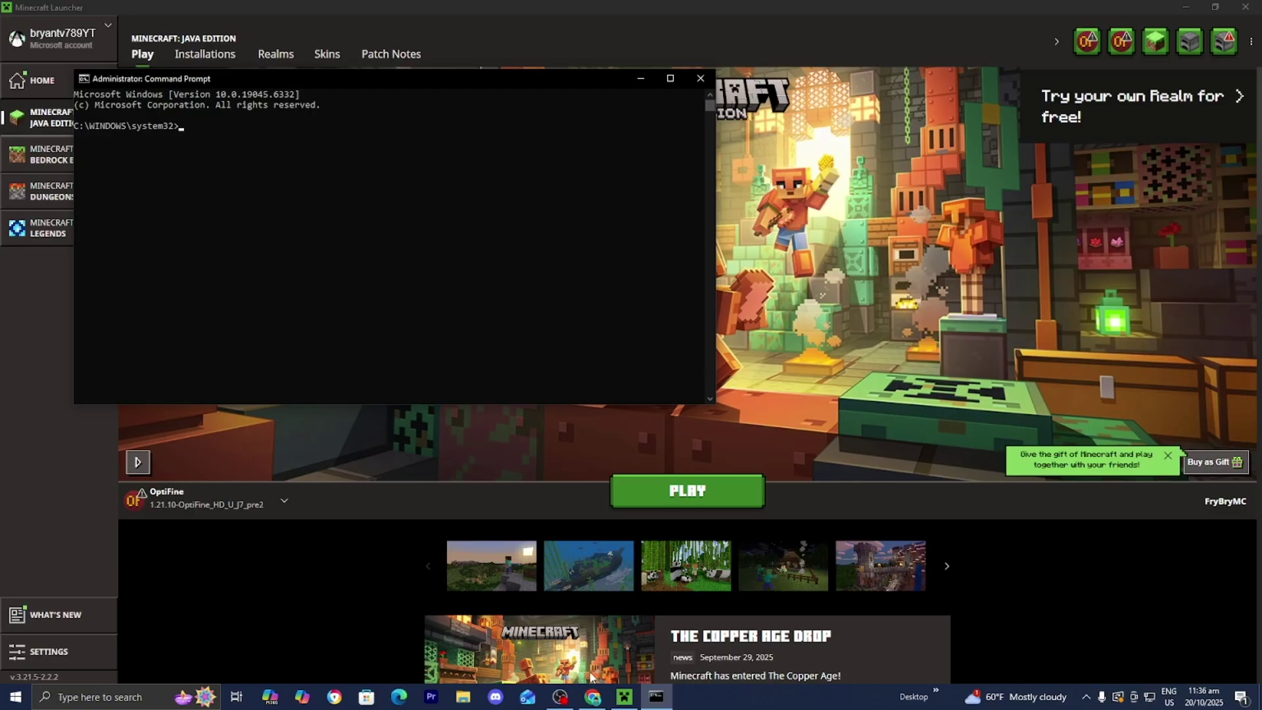
{"action": "left_click_drag", "start_coordinate": [441, 79], "coordinate": [637, 235]}
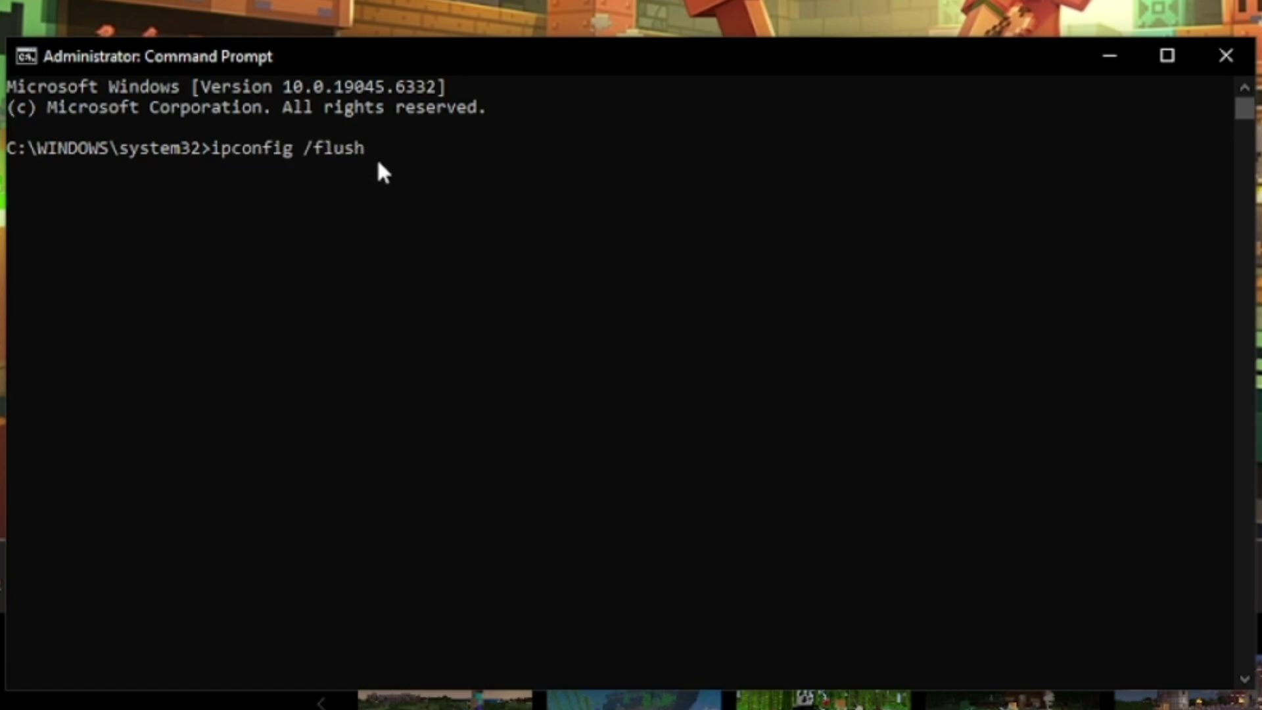
{"action": "type", "text": "dns"}
{"action": "key", "text": "Return"}
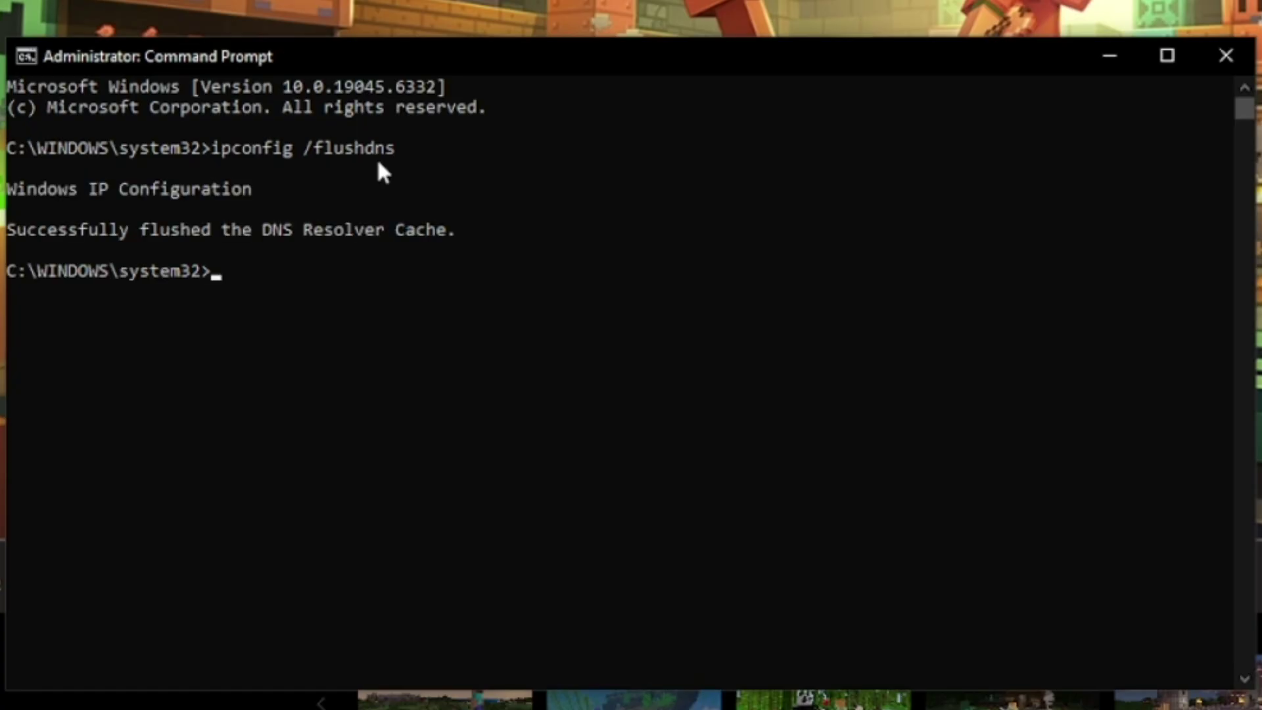
- Run ipconfig /renew and gpupdate, then close Command Prompt and the Minecraft launcher
{"action": "left_click", "coordinate": [338, 293]}
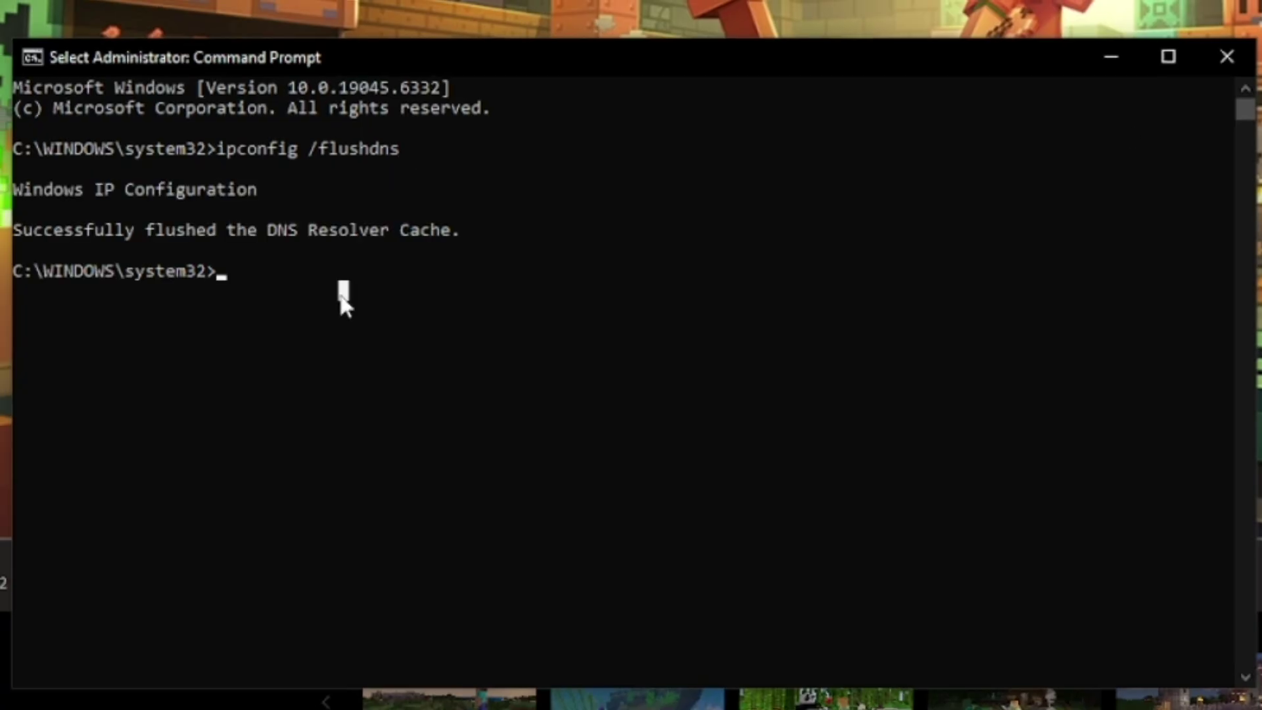
{"action": "type", "text": "ipconfig"}
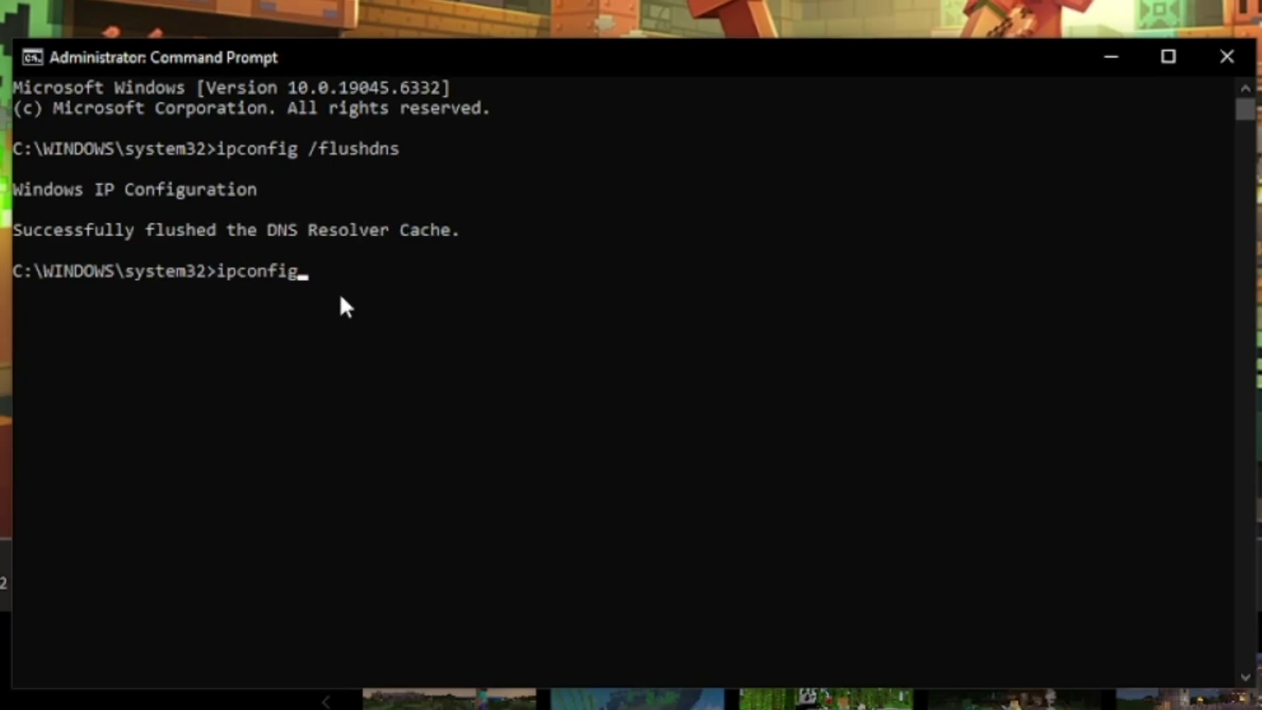
{"action": "type", "text": " /renew"}
{"action": "key", "text": "Return"}
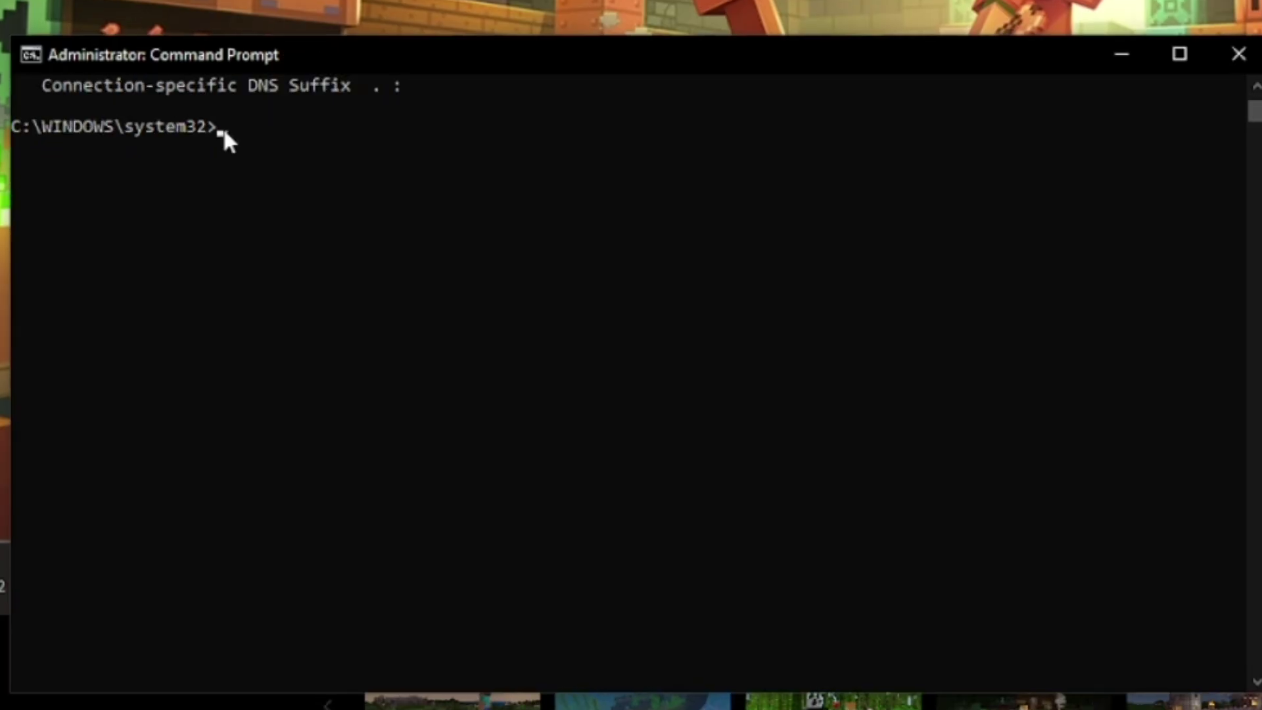
{"action": "type", "text": "gpupdate"}
{"action": "key", "text": "Return"}
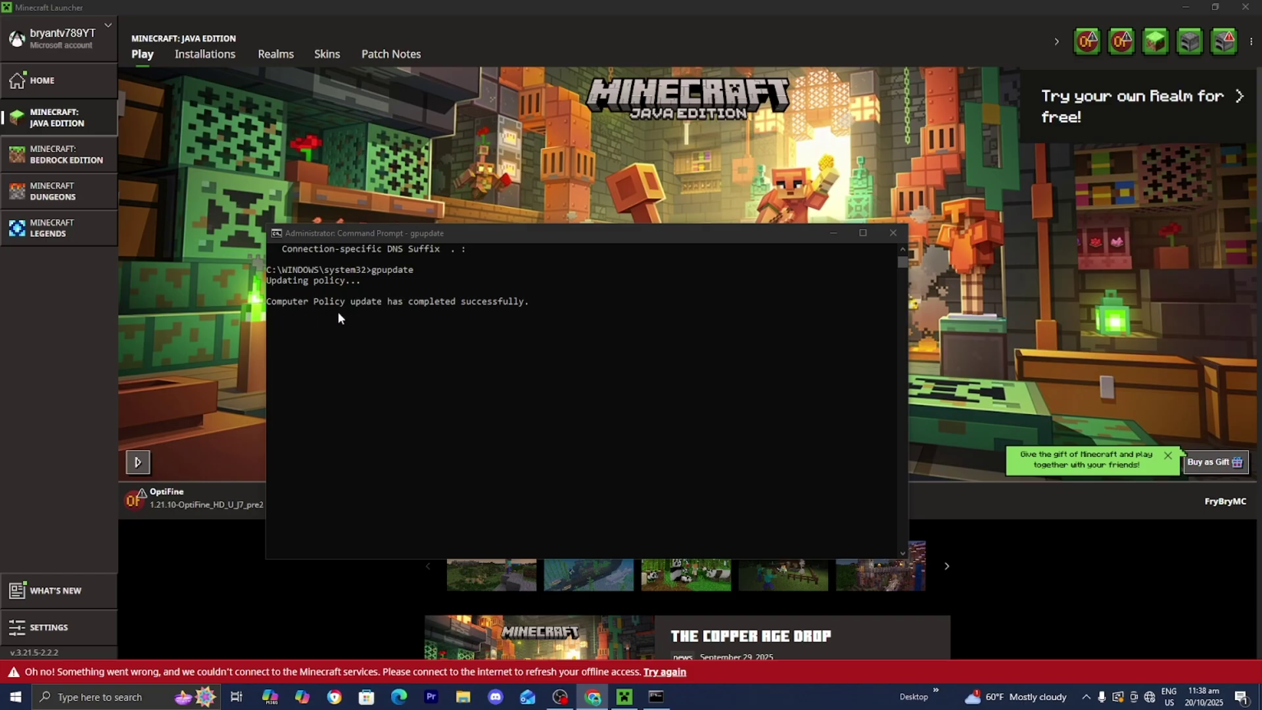
{"action": "left_click", "coordinate": [893, 233]}
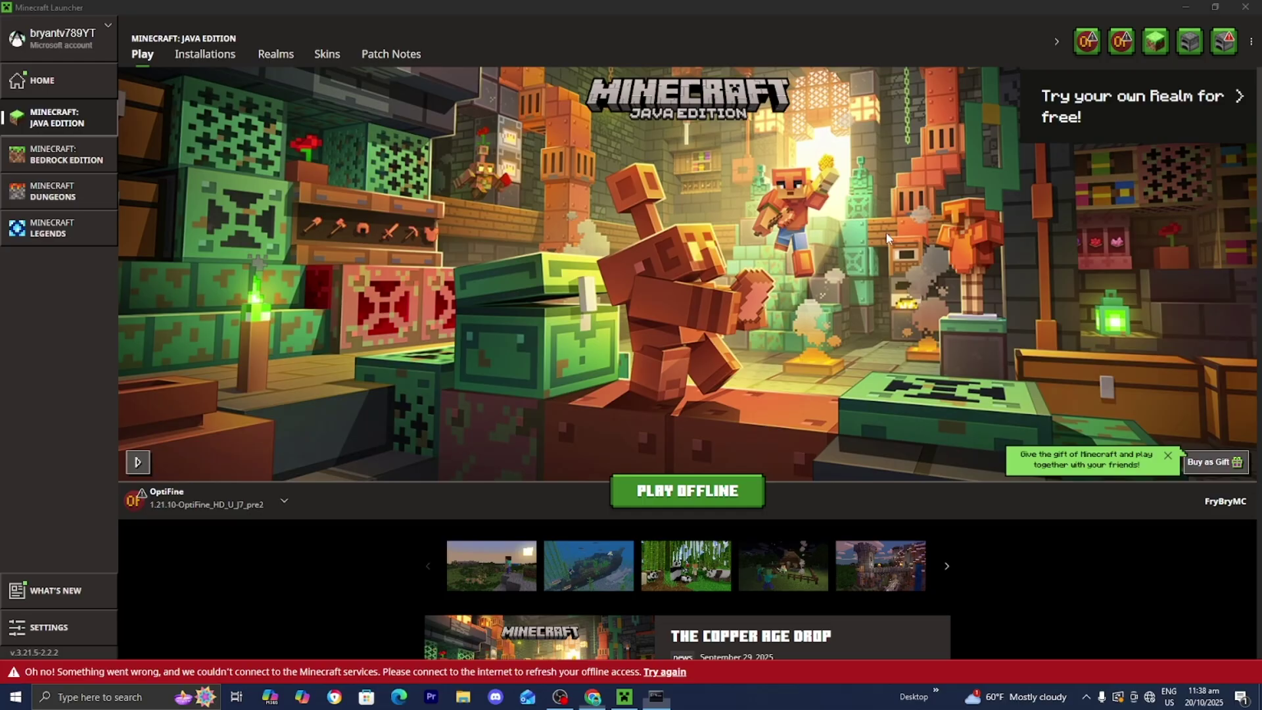
{"action": "left_click", "coordinate": [1249, 9]}
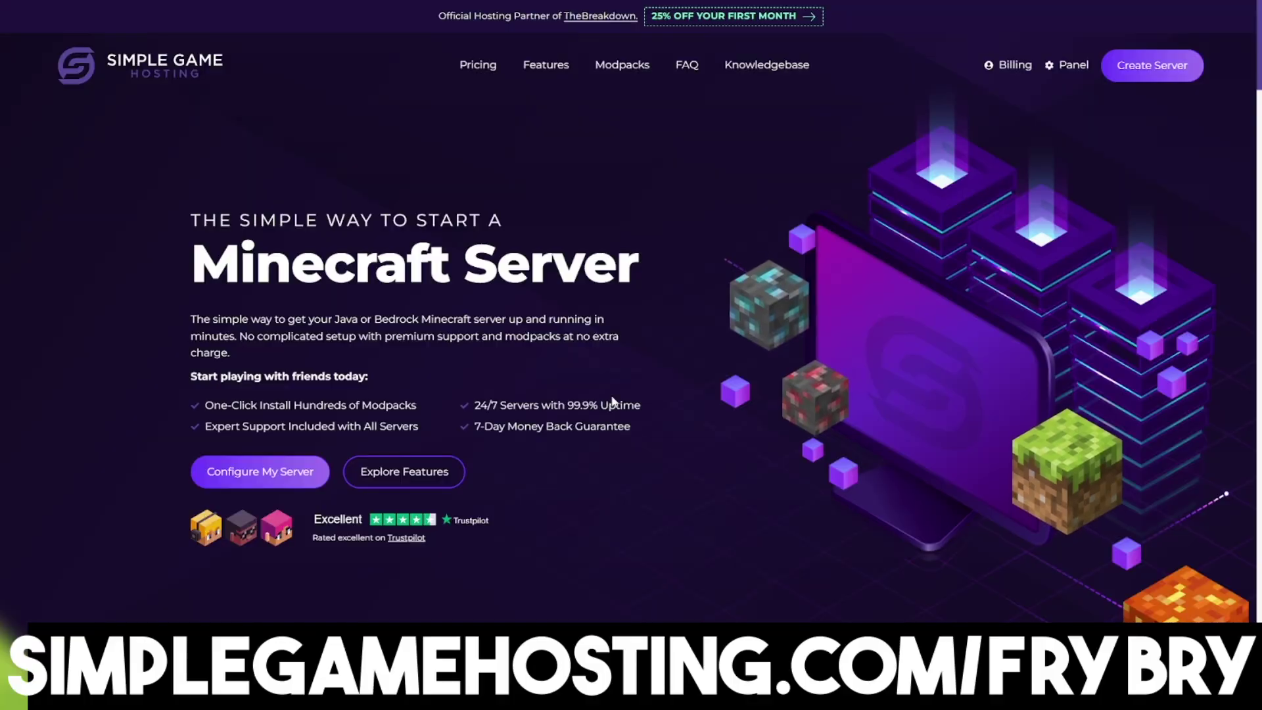
{"action": "scroll", "coordinate": [704, 309], "scroll_direction": "down", "scroll_amount": 15}
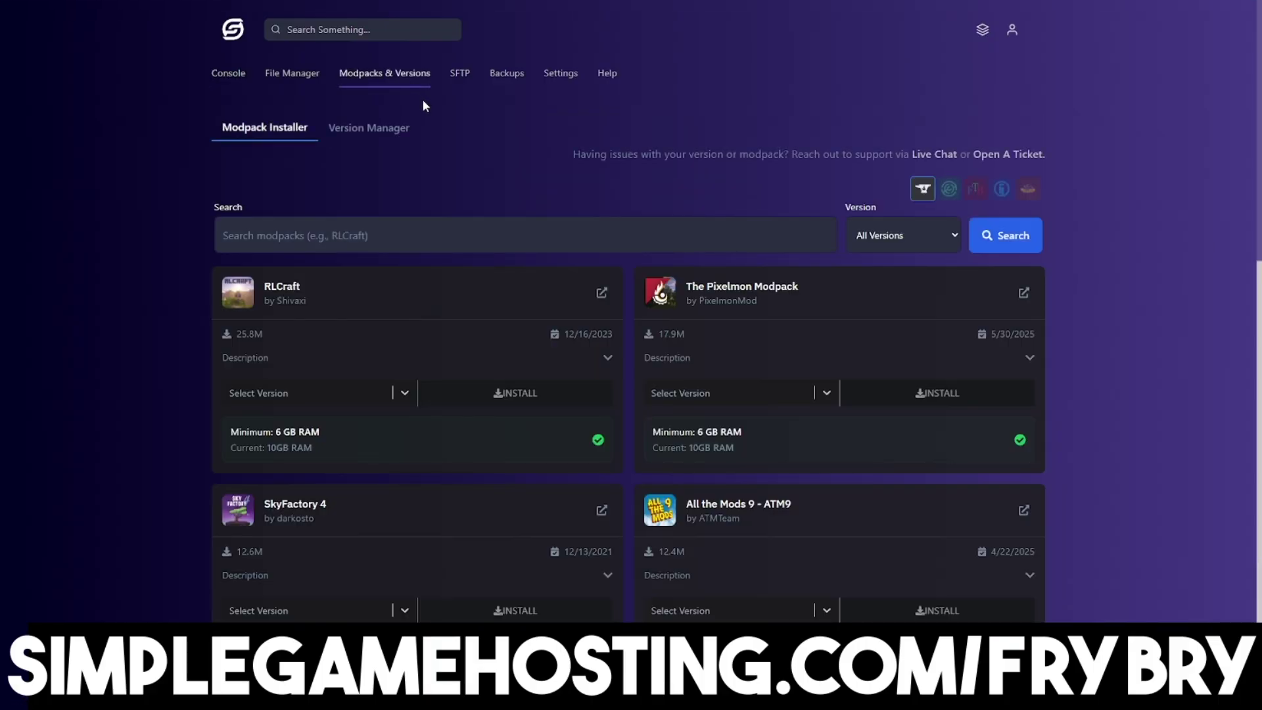
{"action": "scroll", "coordinate": [423, 102], "scroll_direction": "down", "scroll_amount": 3}
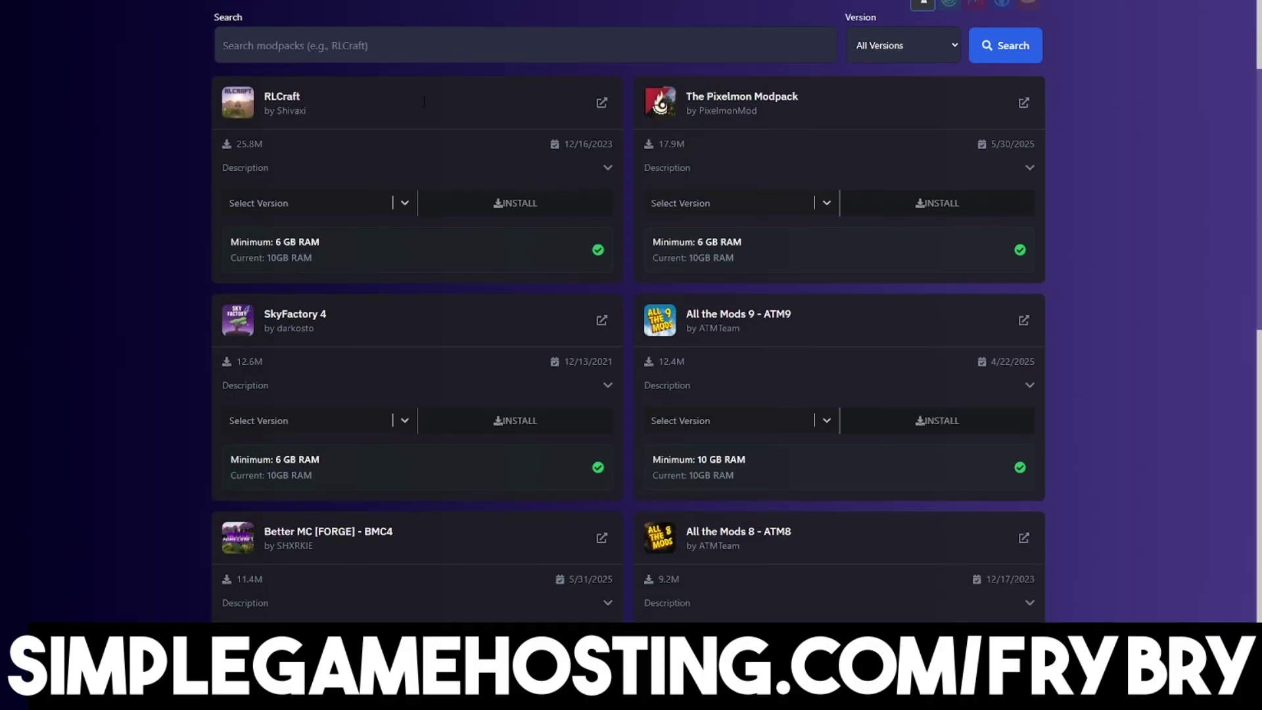
{"action": "scroll", "coordinate": [423, 102], "scroll_direction": "down", "scroll_amount": 2}
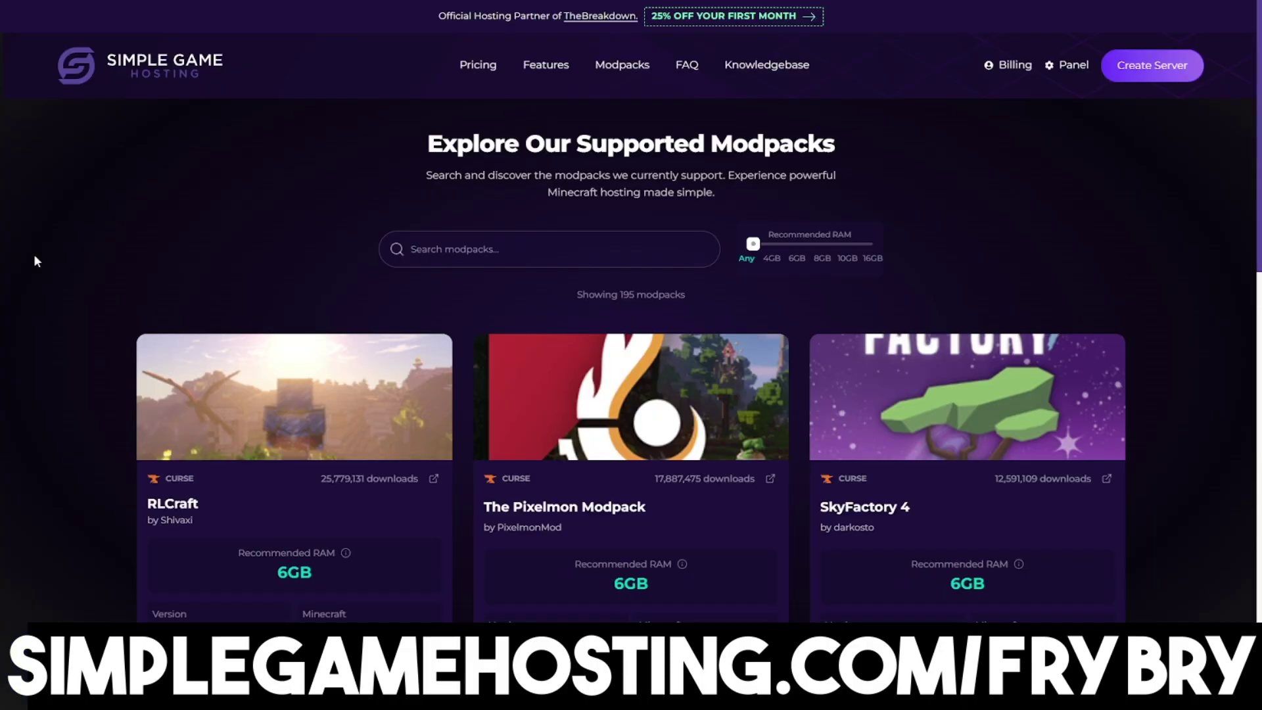
{"action": "scroll", "coordinate": [35, 258], "scroll_direction": "down", "scroll_amount": 5}
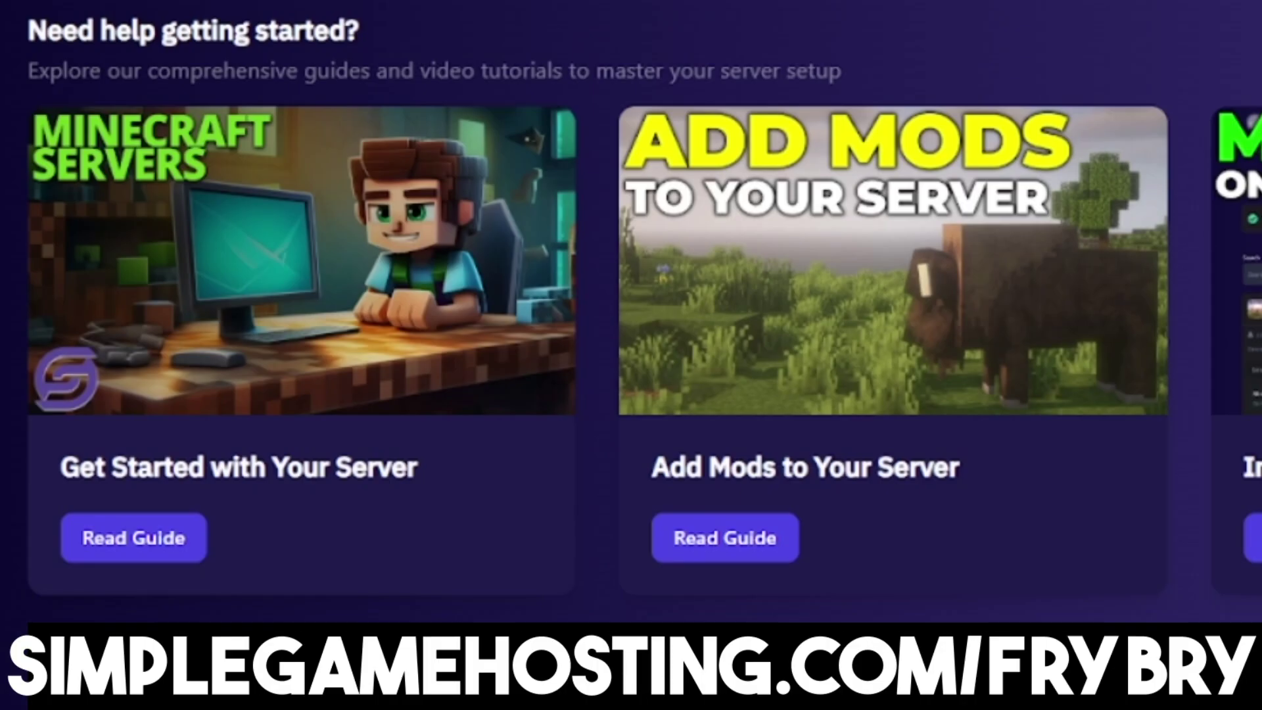